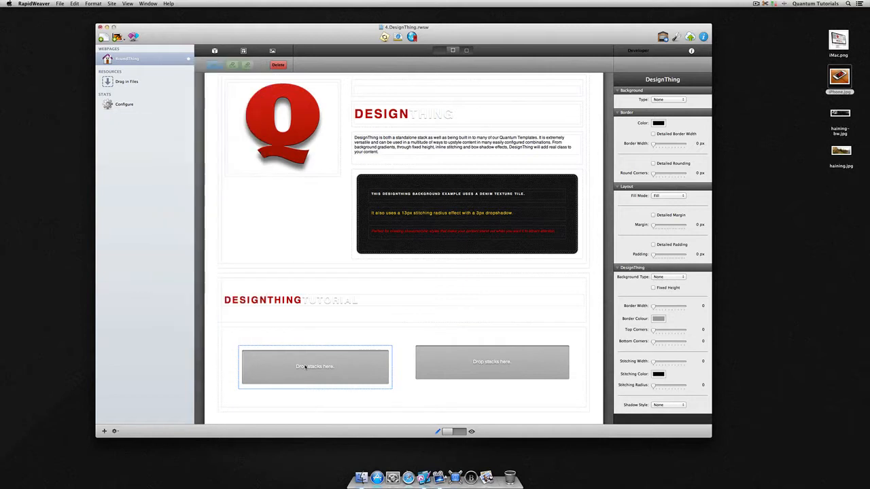
# Step: Give the left DesignThing stack a vertical gradient background, with Quantum Tutorials 16 as top fill and Quantum Tutorials 15 as bottom fill
pyautogui.click(681, 278)
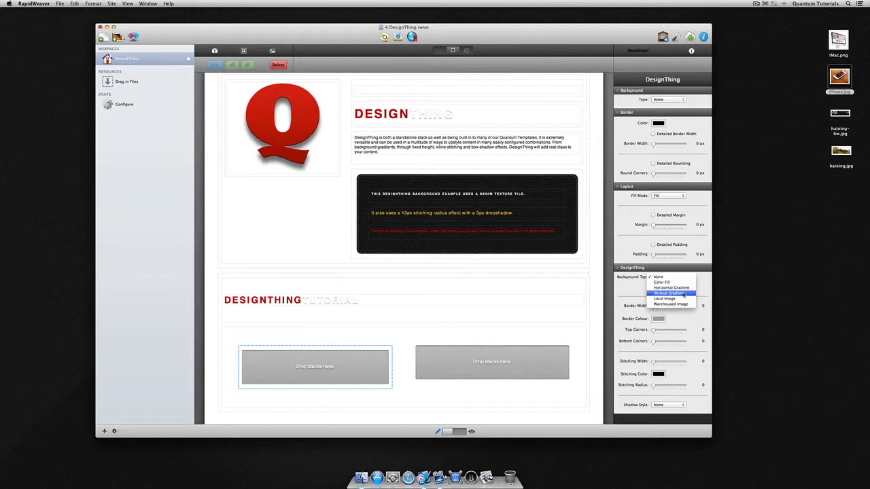
pyautogui.click(683, 294)
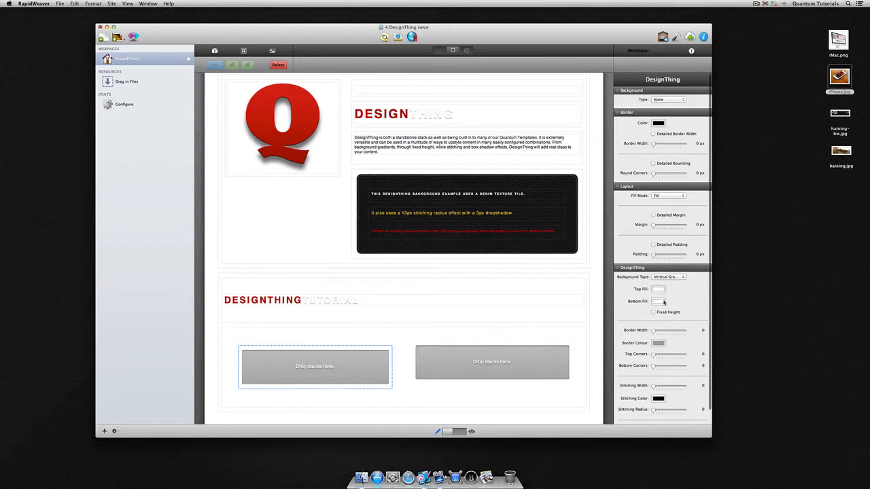
pyautogui.click(664, 303)
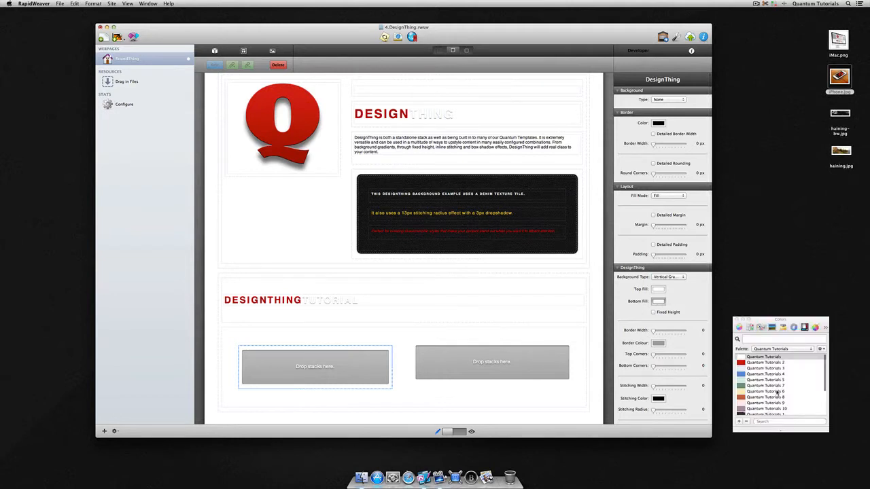
pyautogui.scroll(-5, 777, 393)
pyautogui.click(748, 405)
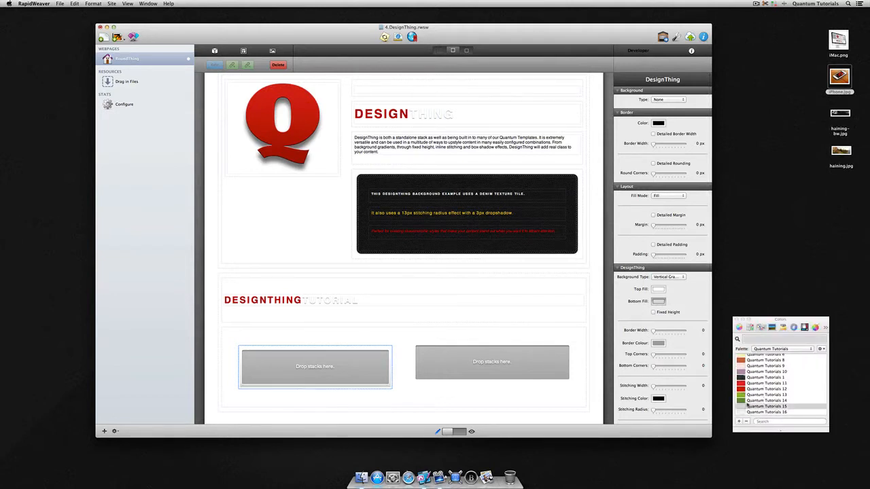
pyautogui.click(659, 290)
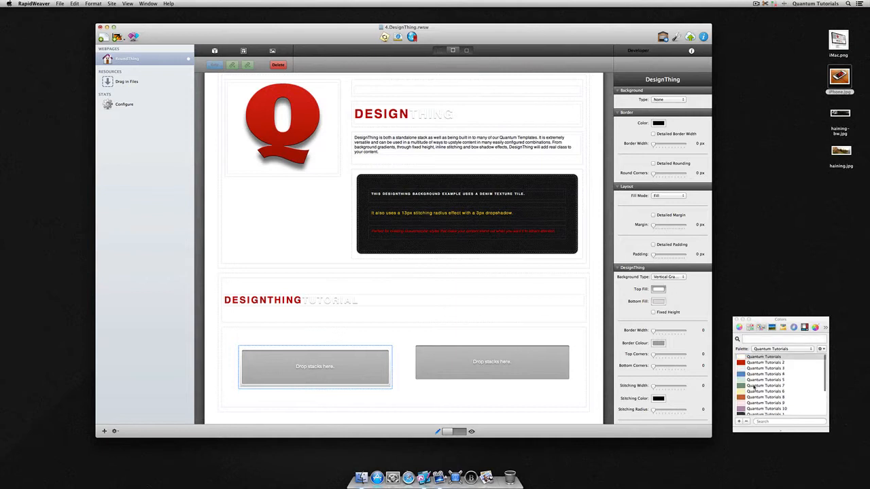
pyautogui.scroll(-5, 754, 388)
pyautogui.click(741, 413)
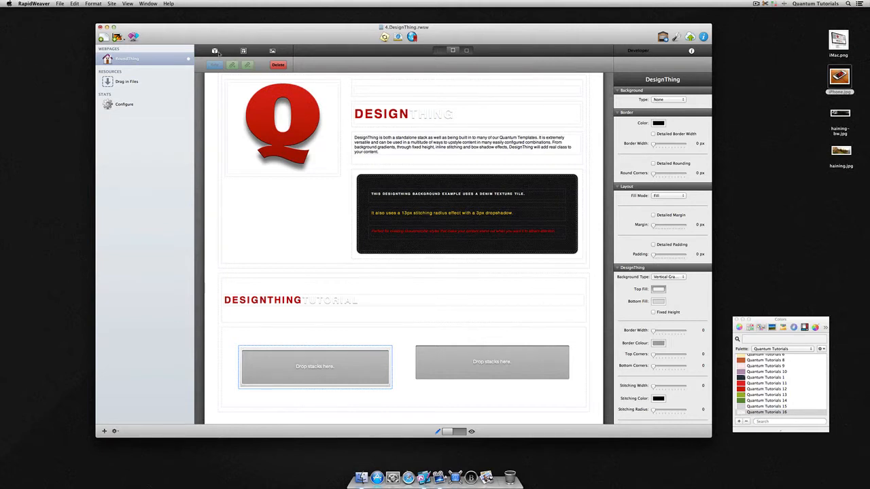
# Step: Add a Text stack inside the left DesignThing stack and set its padding and margin to 20 px
pyautogui.click(215, 51)
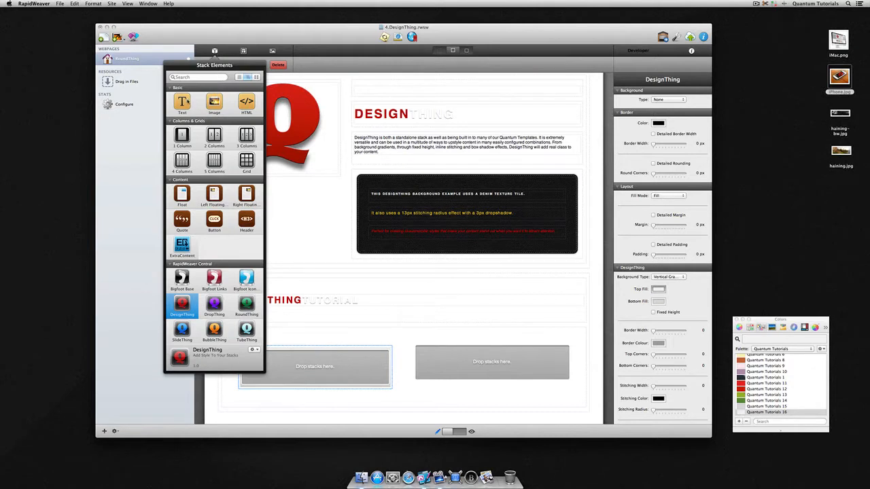
pyautogui.moveTo(186, 100); pyautogui.dragTo(310, 365)
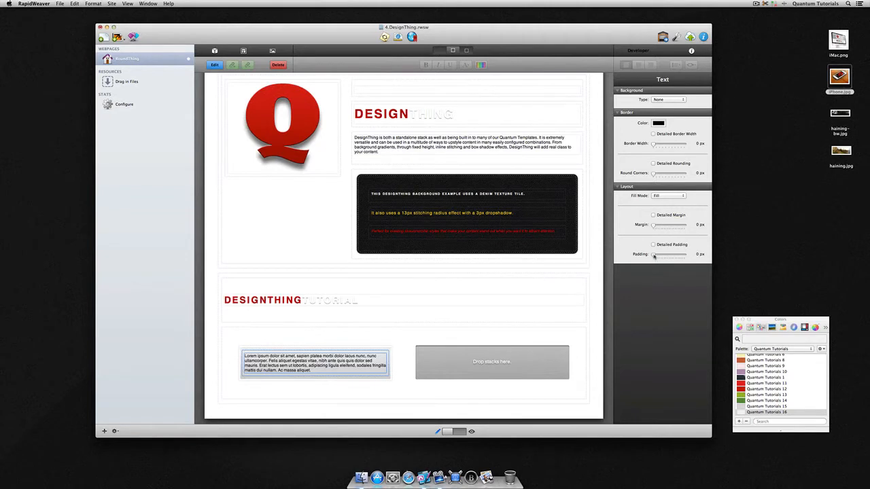
pyautogui.moveTo(654, 256); pyautogui.dragTo(684, 255)
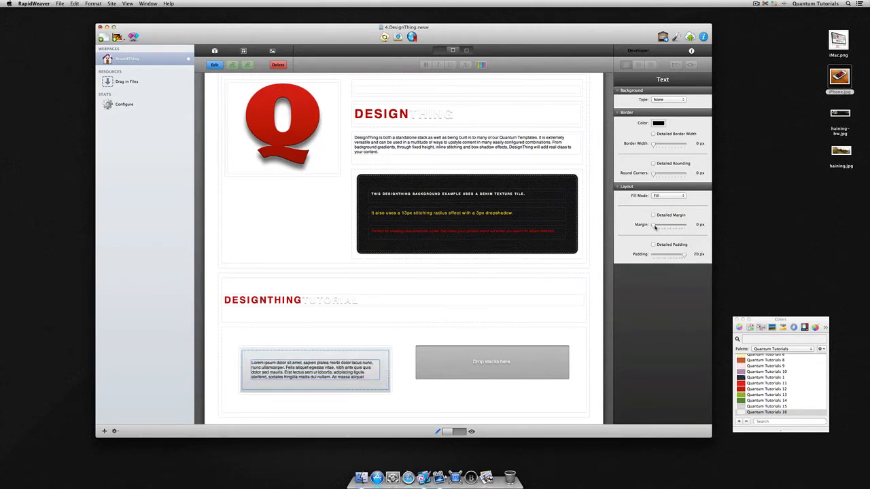
pyautogui.moveTo(655, 227); pyautogui.dragTo(691, 226)
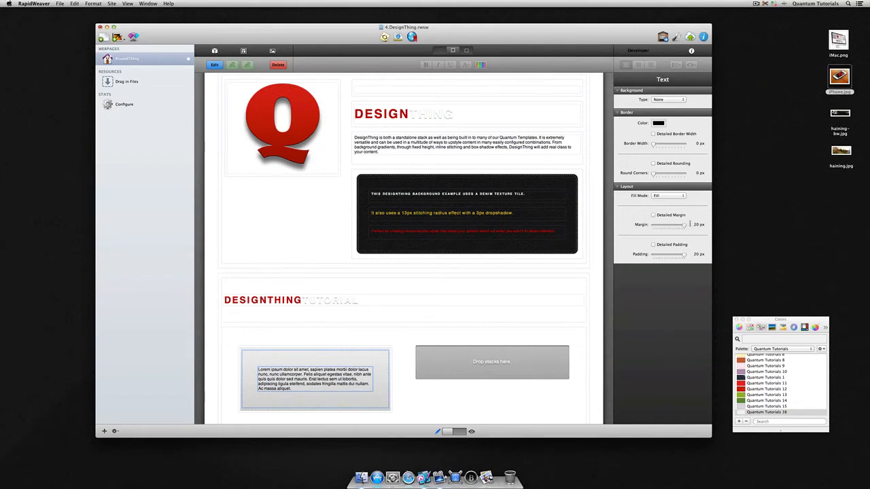
# Step: Give the left DesignThing stack a 1 px border coloured Quantum Tutorials 15 and 5 px top and bottom corners
pyautogui.click(380, 348)
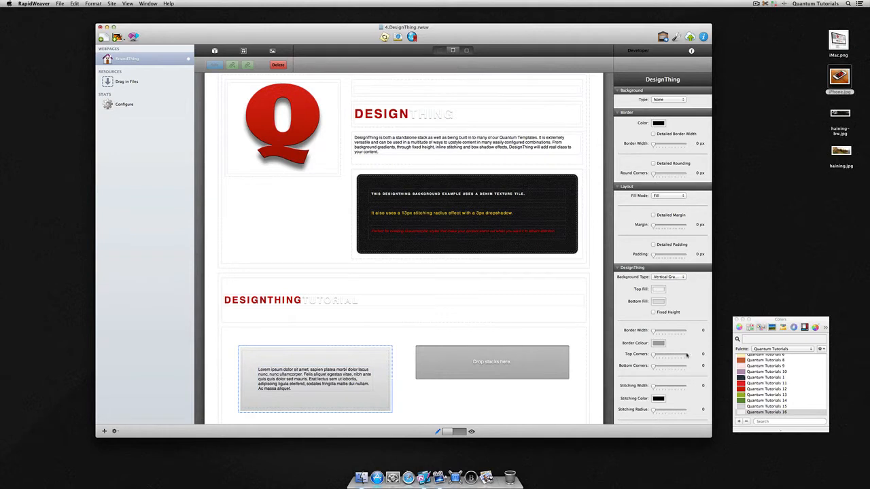
pyautogui.click(657, 332)
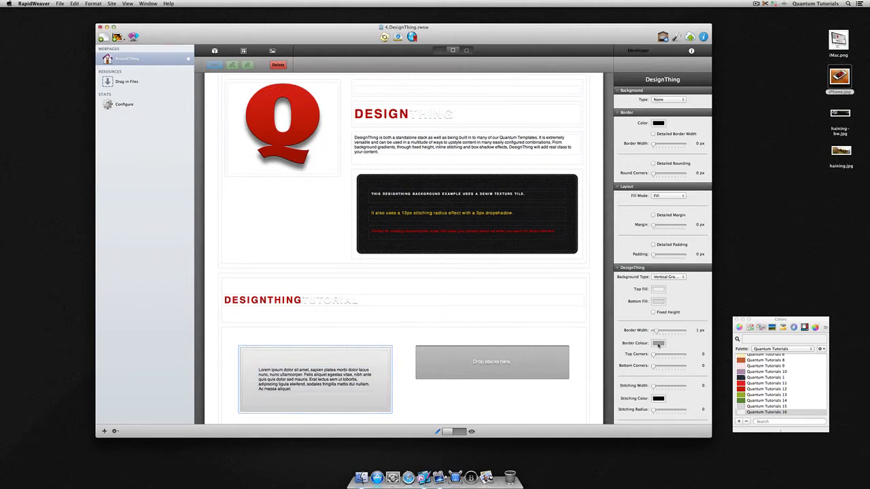
pyautogui.click(658, 343)
pyautogui.scroll(-2, 755, 406)
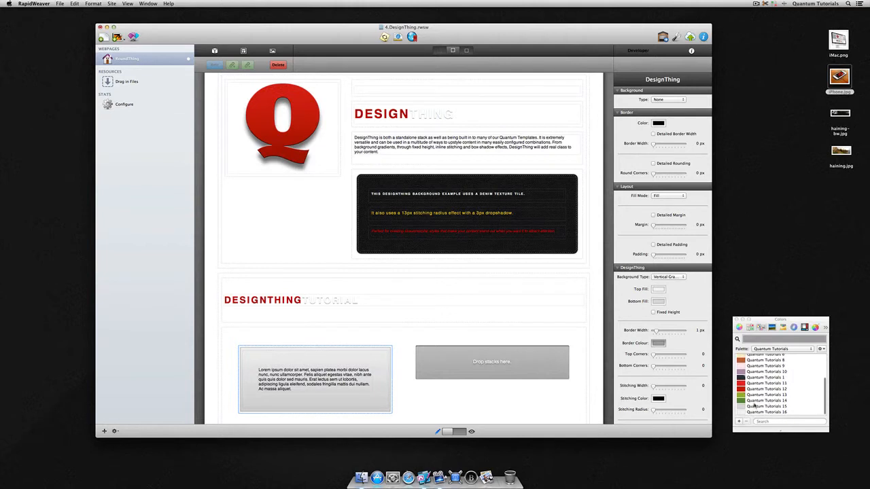
pyautogui.click(755, 406)
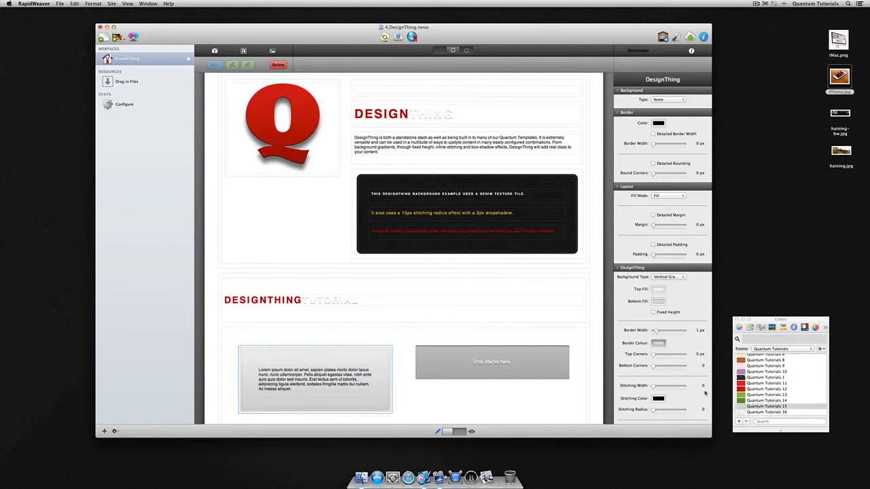
pyautogui.moveTo(654, 355); pyautogui.dragTo(660, 356)
pyautogui.click(659, 368)
# Step: Place iPhone.jpg above the text in the left DesignThing stack and size it with Scale to Fill at 460 by 100 px
pyautogui.moveTo(843, 81); pyautogui.dragTo(373, 352)
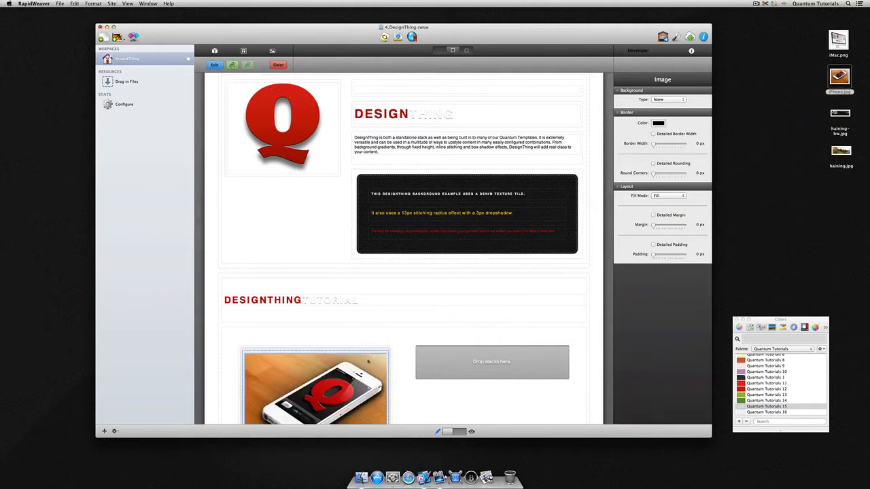
pyautogui.doubleClick(355, 371)
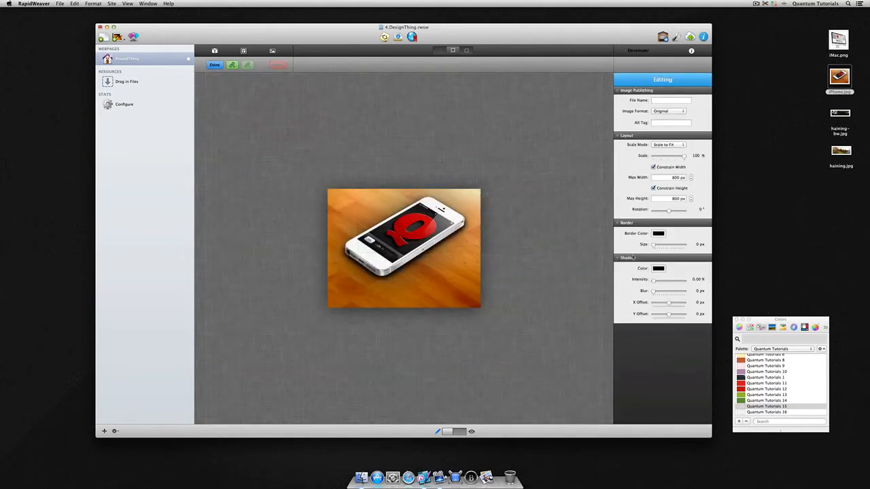
pyautogui.click(682, 145)
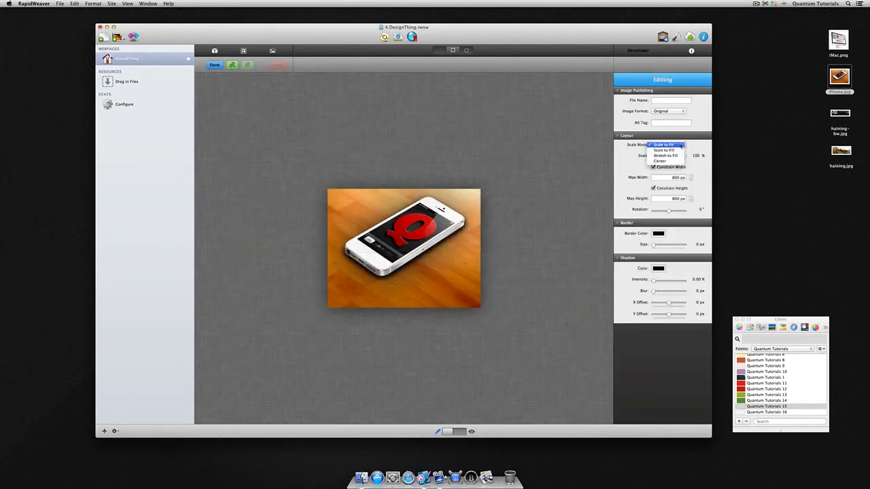
pyautogui.click(680, 150)
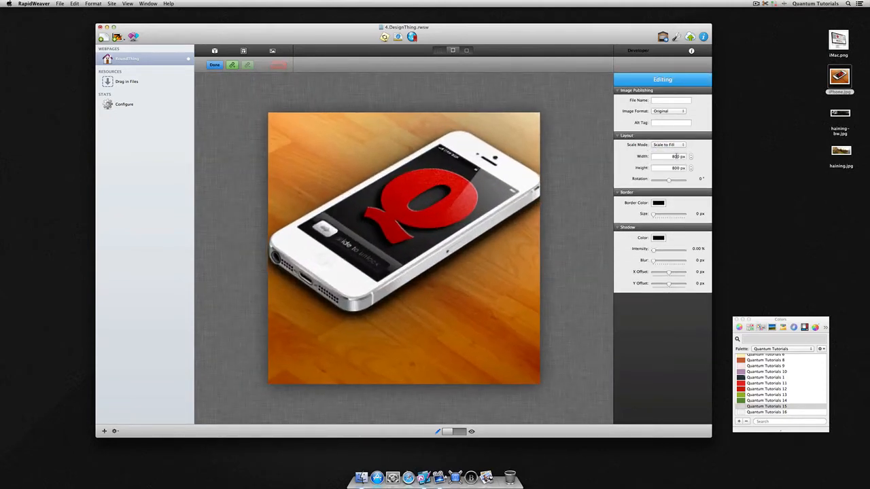
pyautogui.moveTo(676, 157); pyautogui.dragTo(665, 156)
pyautogui.write('46')
pyautogui.press('Tab')
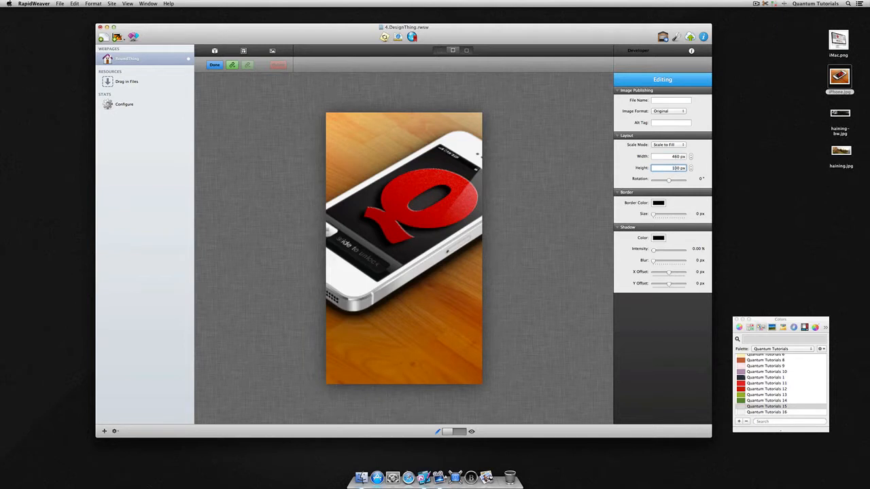
pyautogui.press('Tab')
pyautogui.click(215, 66)
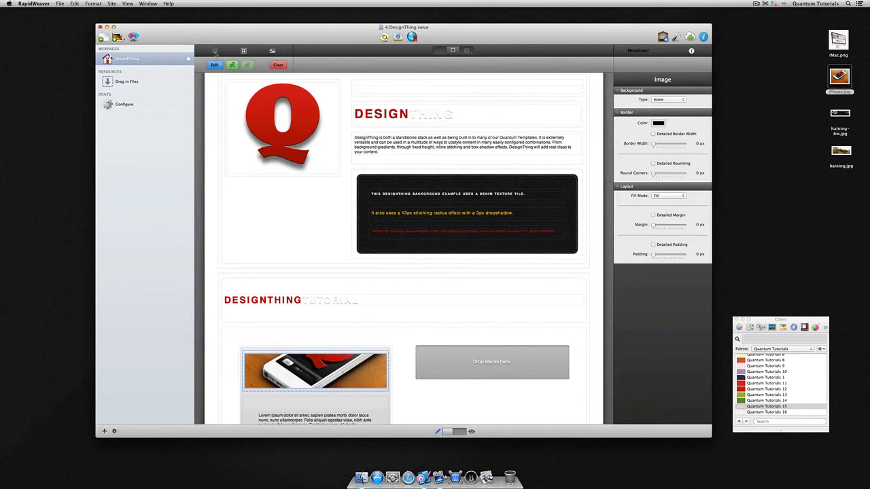
# Step: Add a Text stack above the iPhone image and trim its placeholder text to "Lorem ipsum dolor"
pyautogui.click(215, 51)
pyautogui.moveTo(181, 101); pyautogui.dragTo(335, 354)
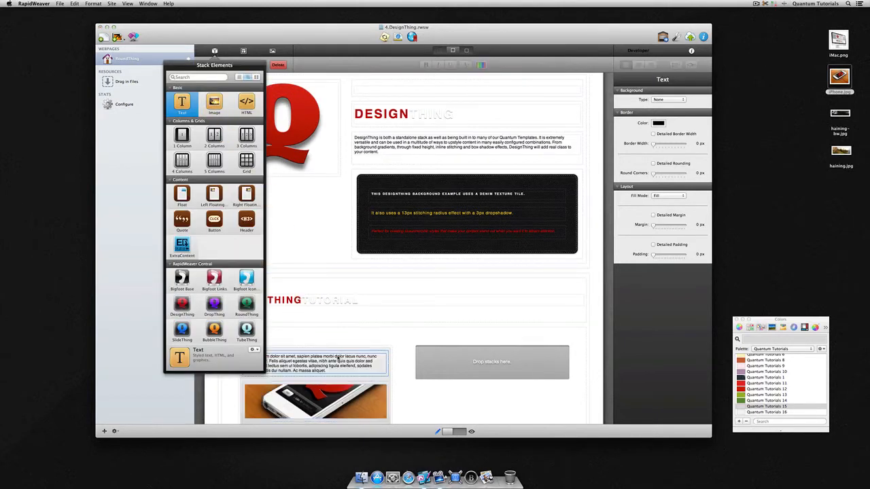
pyautogui.doubleClick(291, 359)
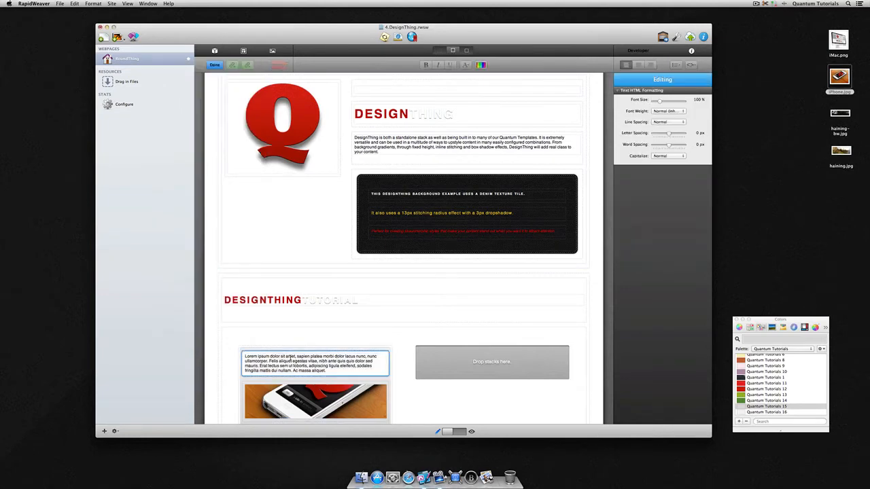
pyautogui.moveTo(280, 356); pyautogui.dragTo(339, 376)
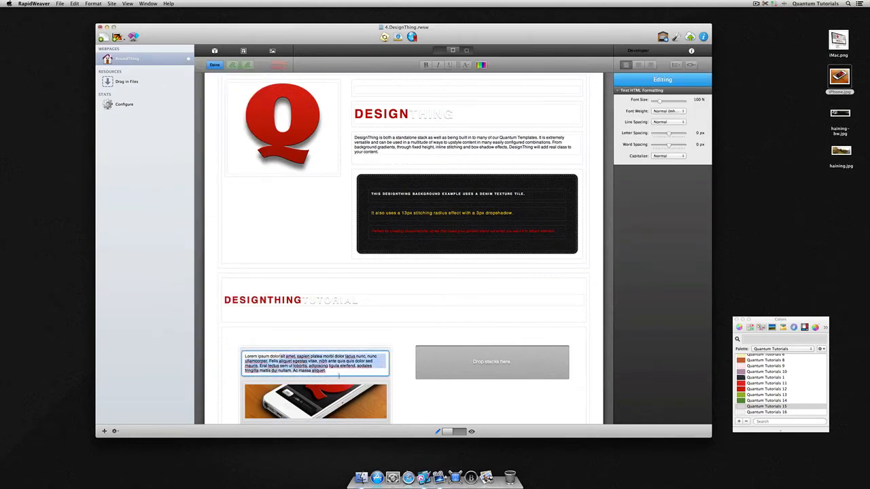
pyautogui.press('BackSpace')
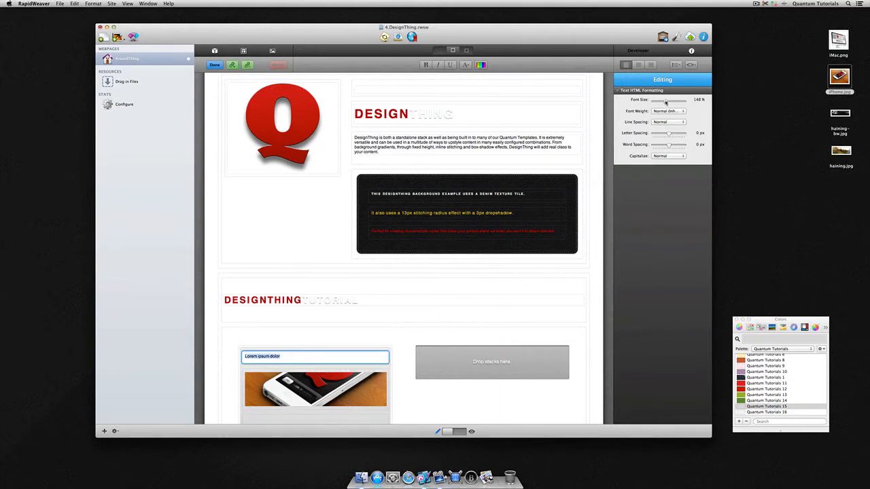
# Step: Style the "Lorem ipsum dolor" heading as larger, wider-spaced uppercase text with an adjusted weight, and set its padding to 20 px
pyautogui.moveTo(665, 102); pyautogui.dragTo(667, 103)
pyautogui.click(669, 111)
pyautogui.click(663, 103)
pyautogui.moveTo(670, 134); pyautogui.dragTo(673, 135)
pyautogui.click(670, 156)
pyautogui.click(673, 168)
pyautogui.click(378, 353)
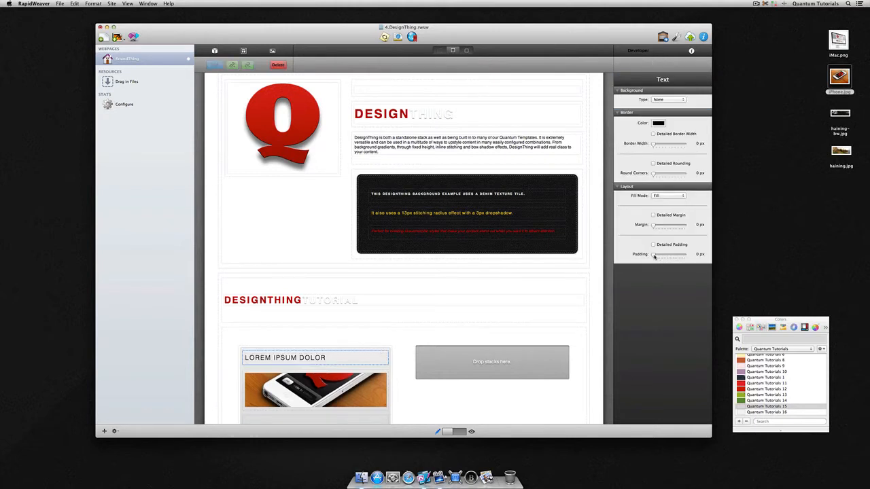
pyautogui.moveTo(653, 255); pyautogui.dragTo(695, 255)
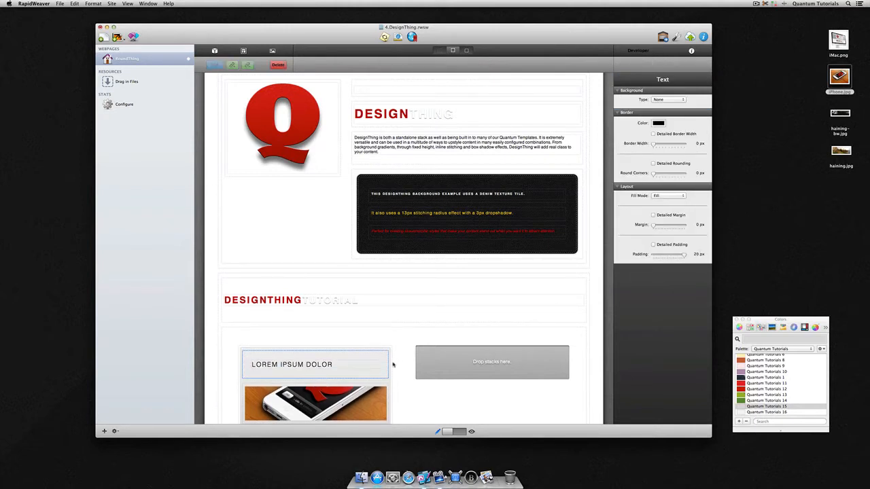
# Step: Apply a drop shadow with a 3 px blur to the left DesignThing stack and preview the page
pyautogui.scroll(-3, 385, 368)
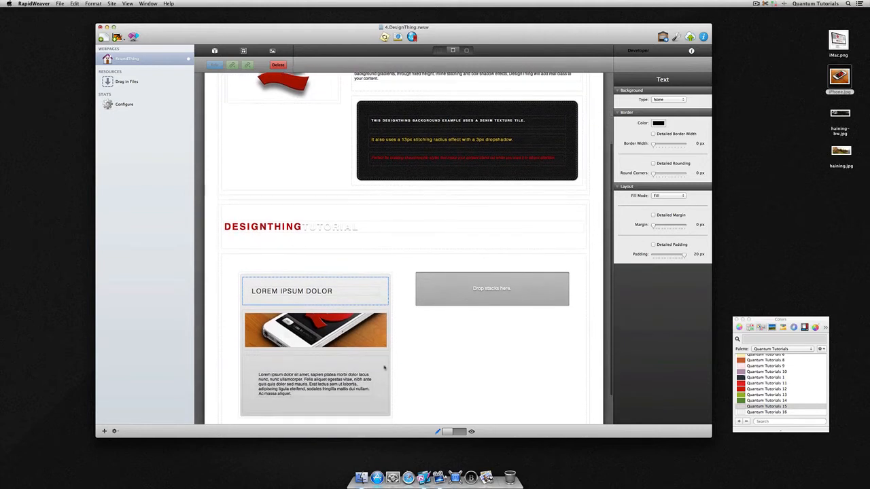
pyautogui.click(393, 293)
pyautogui.scroll(-2, 657, 373)
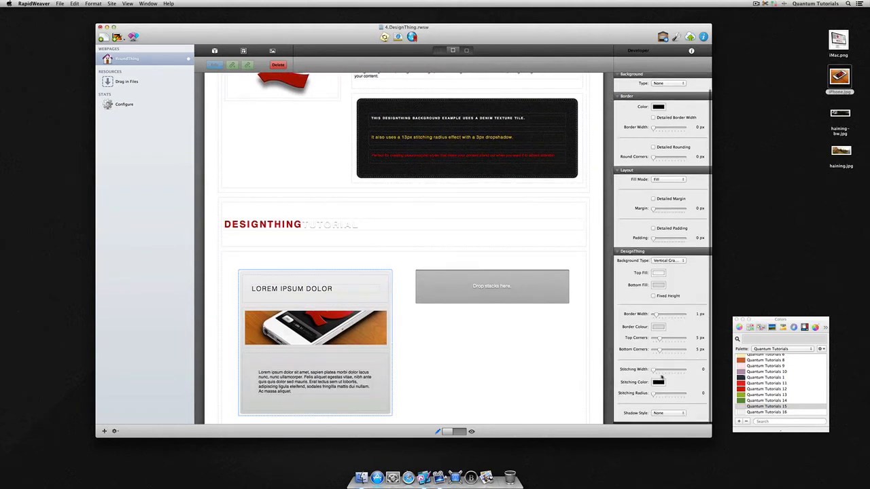
pyautogui.click(679, 415)
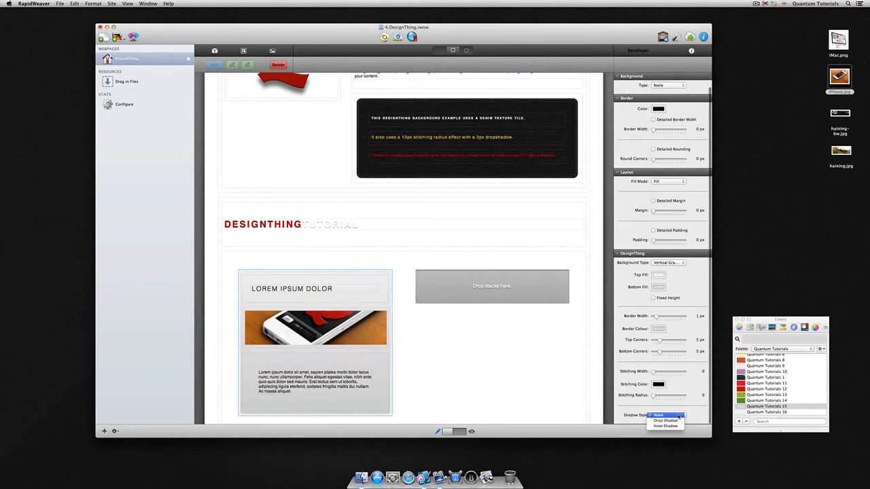
pyautogui.click(679, 421)
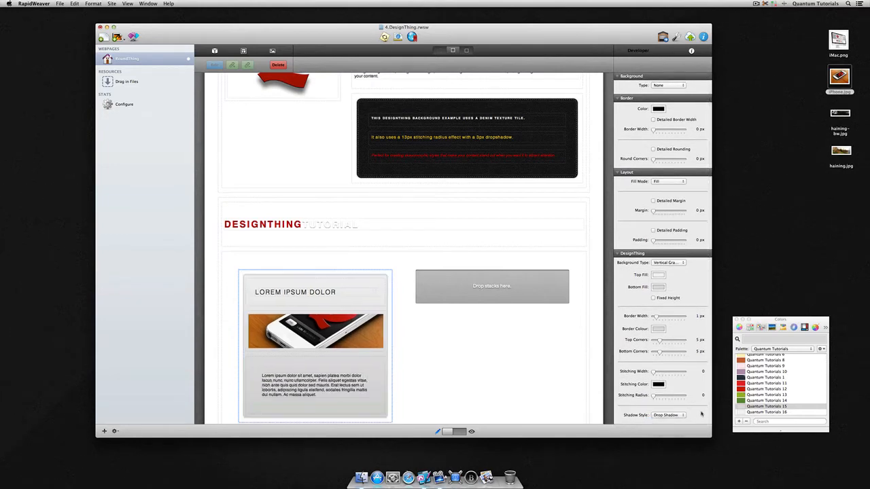
pyautogui.scroll(-2, 700, 415)
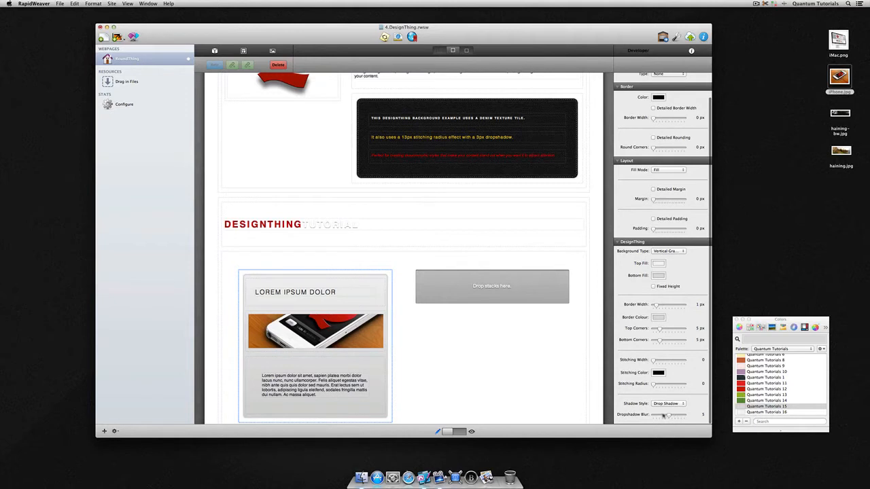
pyautogui.click(664, 417)
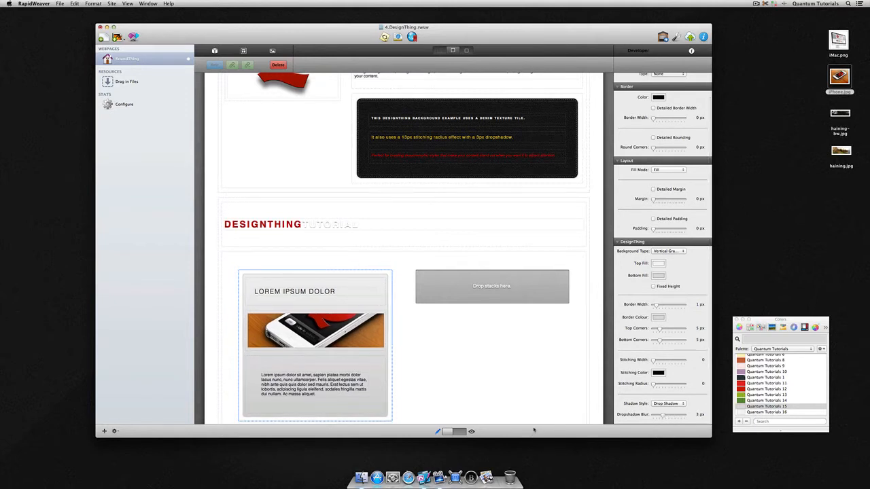
pyautogui.click(445, 432)
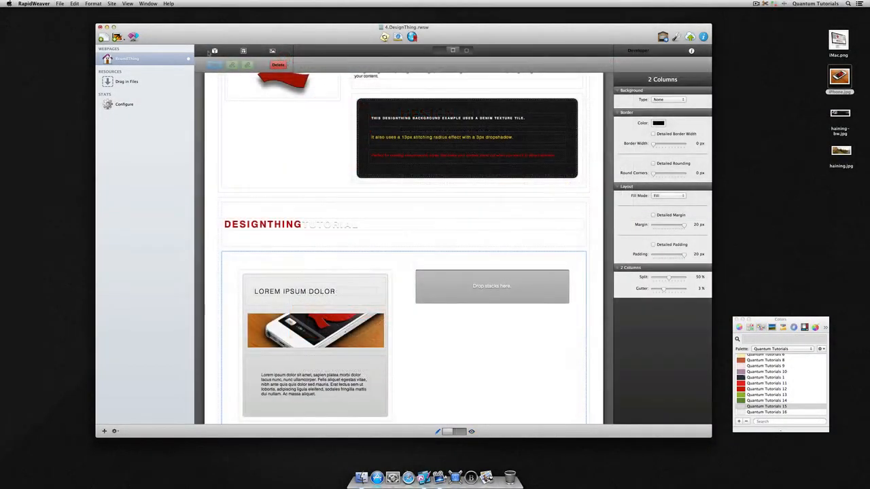
# Step: Add a DesignThing stack to the empty right column of the two-column layout
pyautogui.click(212, 52)
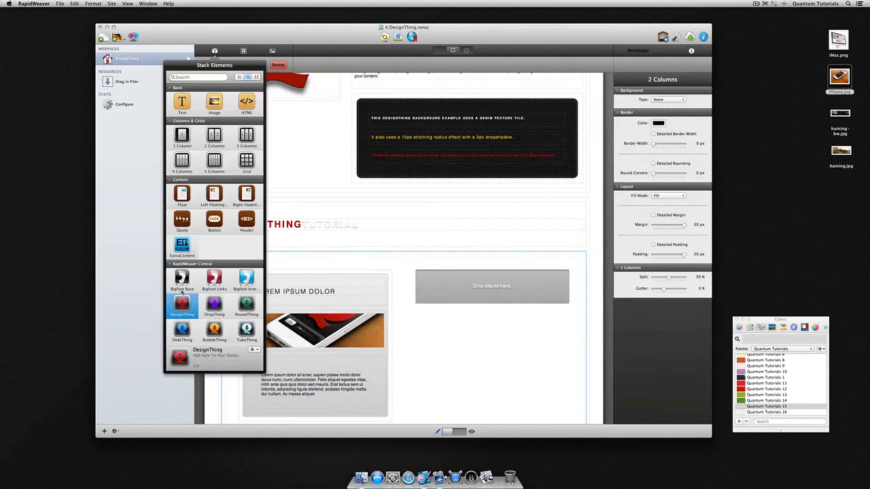
pyautogui.moveTo(182, 305); pyautogui.dragTo(456, 299)
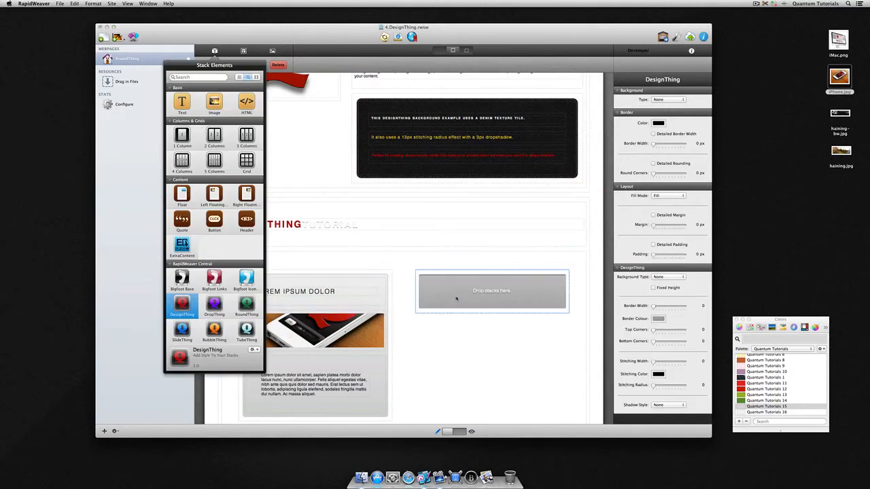
# Step: Set the right DesignThing stack's background to a local image using the denim1.png texture from the Quantum Textures media
pyautogui.click(684, 277)
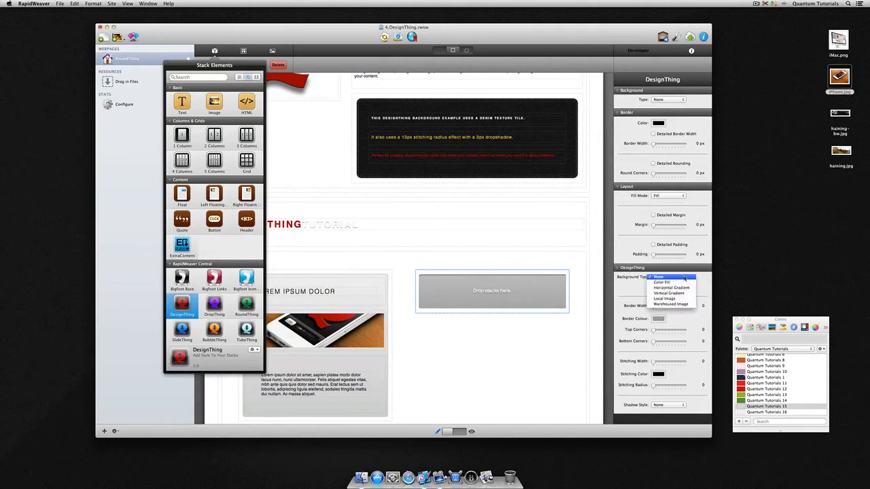
pyautogui.click(684, 299)
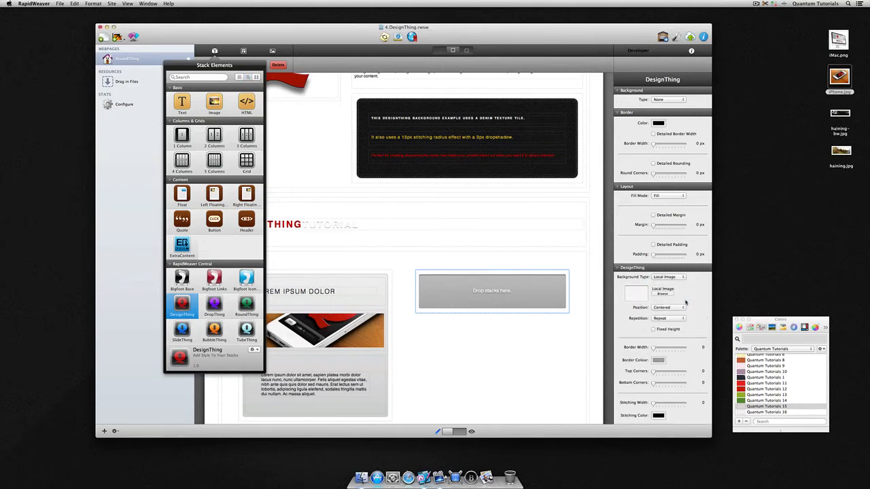
pyautogui.click(272, 51)
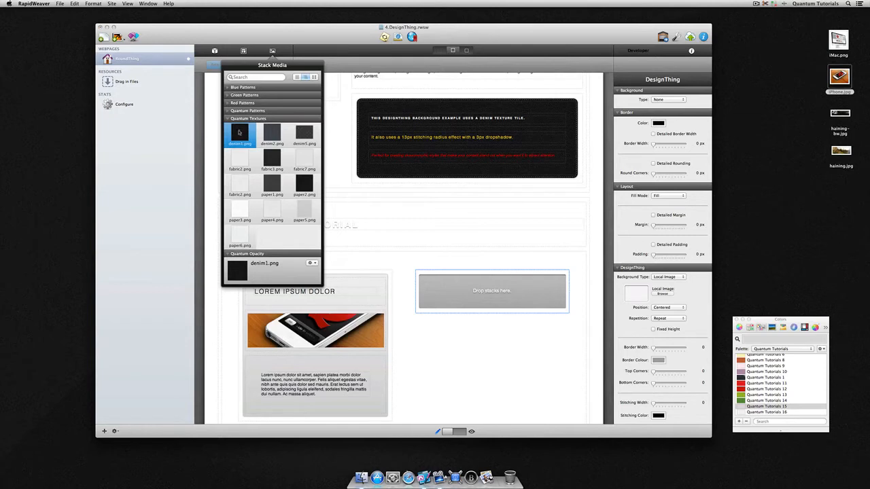
pyautogui.moveTo(239, 133); pyautogui.dragTo(641, 300)
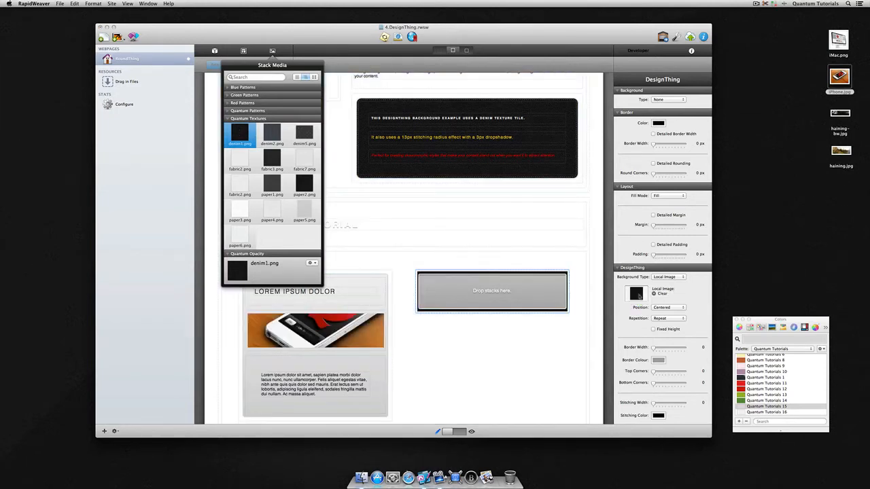
# Step: Add a Text stack inside the denim-textured DesignThing box in the right column
pyautogui.click(215, 51)
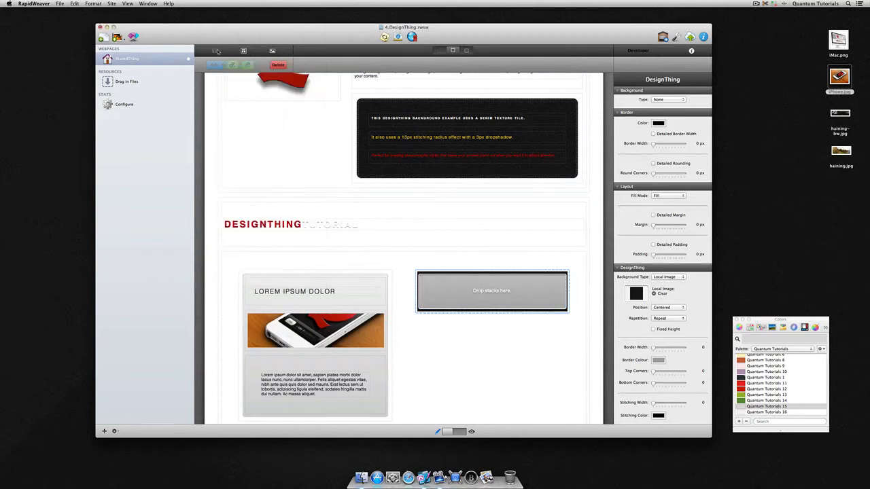
pyautogui.click(215, 51)
pyautogui.moveTo(182, 102); pyautogui.dragTo(474, 266)
# Step: Color the denim box's placeholder text with the Quantum Tutorials swatch and set the Text stack's padding to 20 px
pyautogui.doubleClick(516, 295)
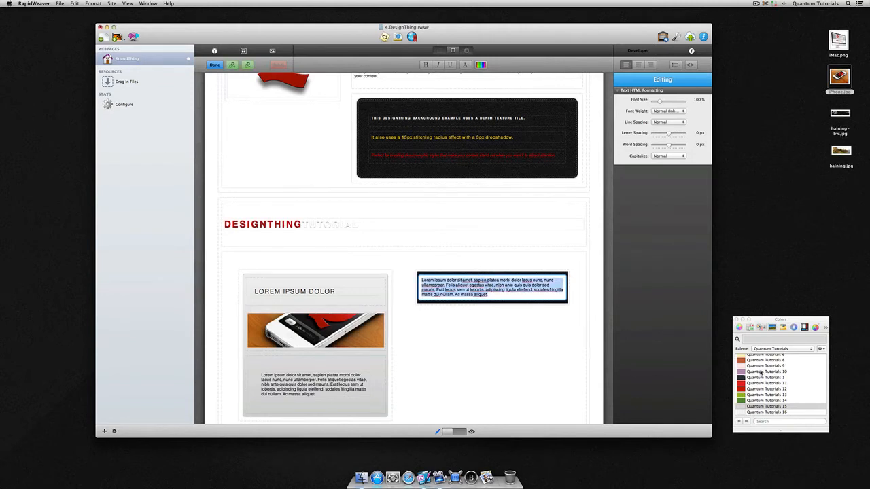
pyautogui.scroll(3, 762, 374)
pyautogui.click(742, 357)
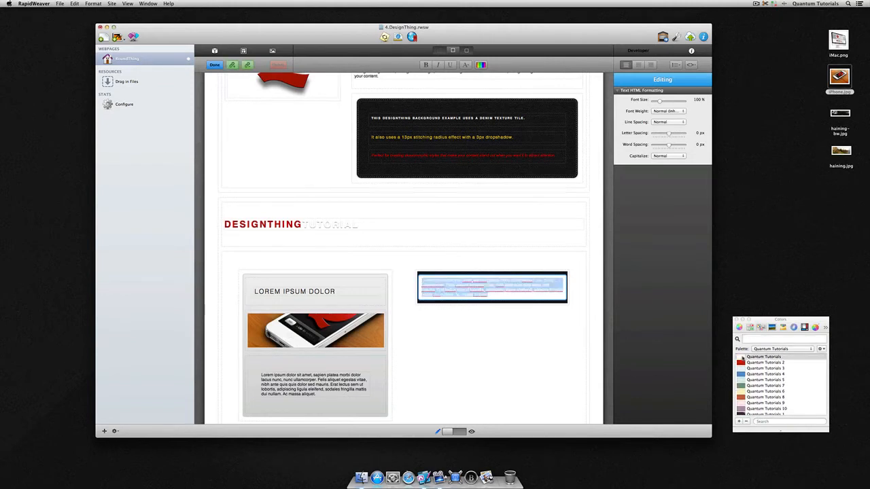
pyautogui.click(554, 274)
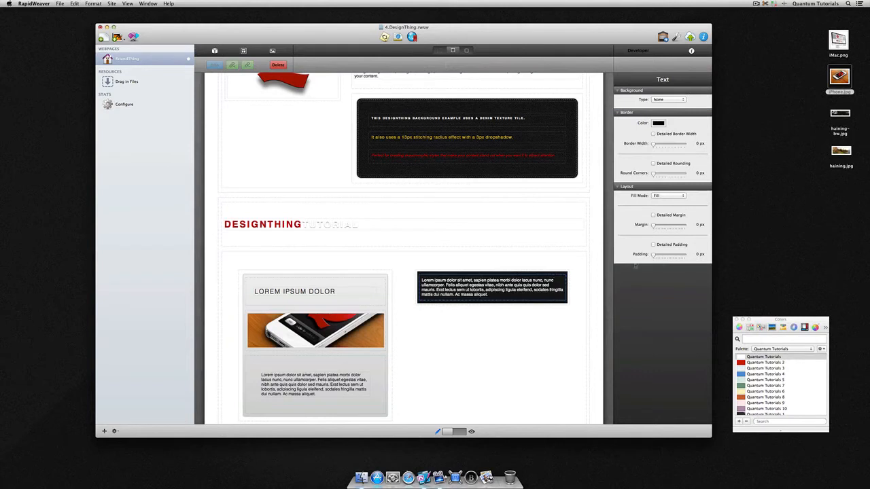
pyautogui.moveTo(652, 255); pyautogui.dragTo(683, 254)
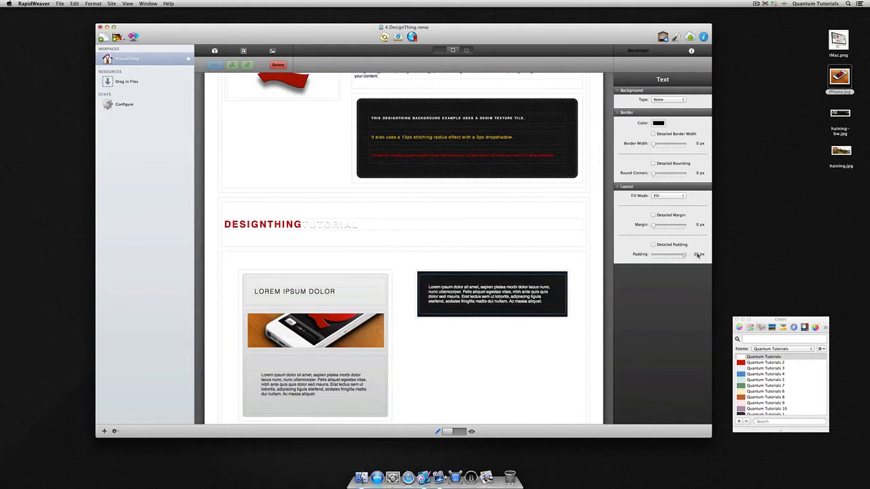
# Step: Round the top and bottom corners of the denim DesignThing stack to 10 px
pyautogui.click(563, 272)
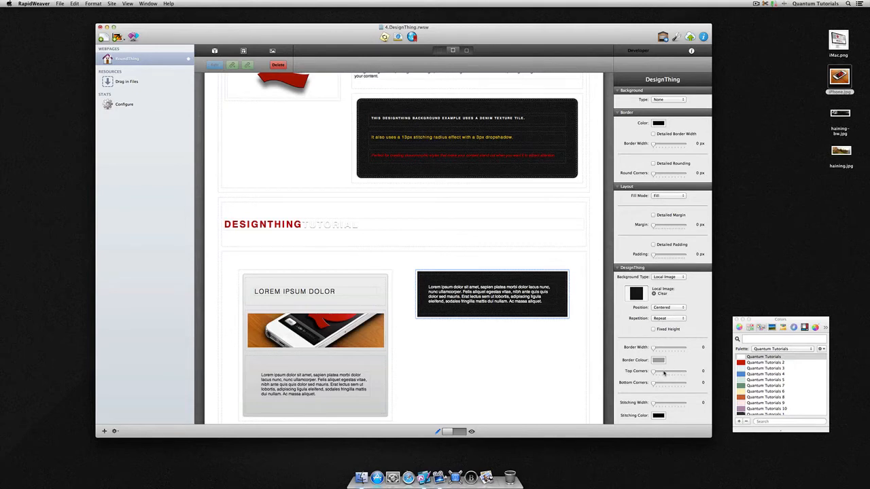
pyautogui.click(667, 373)
pyautogui.moveTo(666, 374); pyautogui.dragTo(666, 374)
# Step: Give the denim box 1 px stitching in the Quantum Tutorials 15 color with a 10 px stitching radius
pyautogui.scroll(-3, 670, 387)
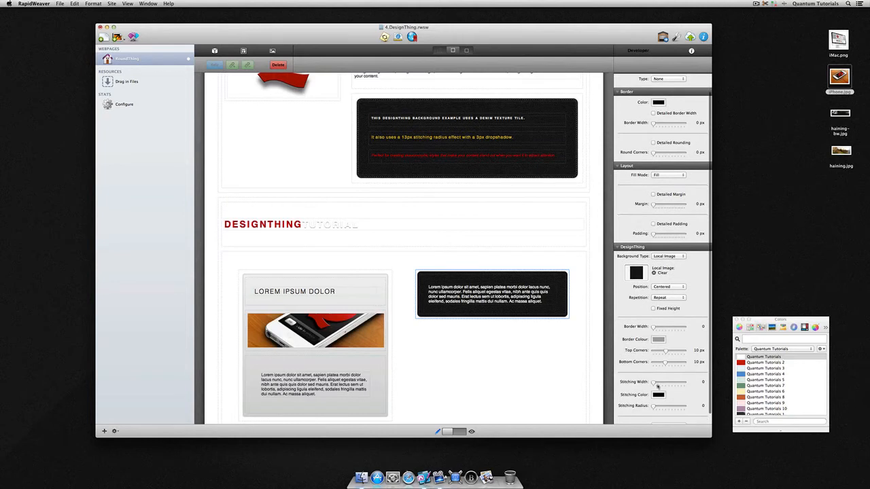
pyautogui.click(654, 383)
pyautogui.scroll(-1, 656, 385)
pyautogui.scroll(-5, 775, 384)
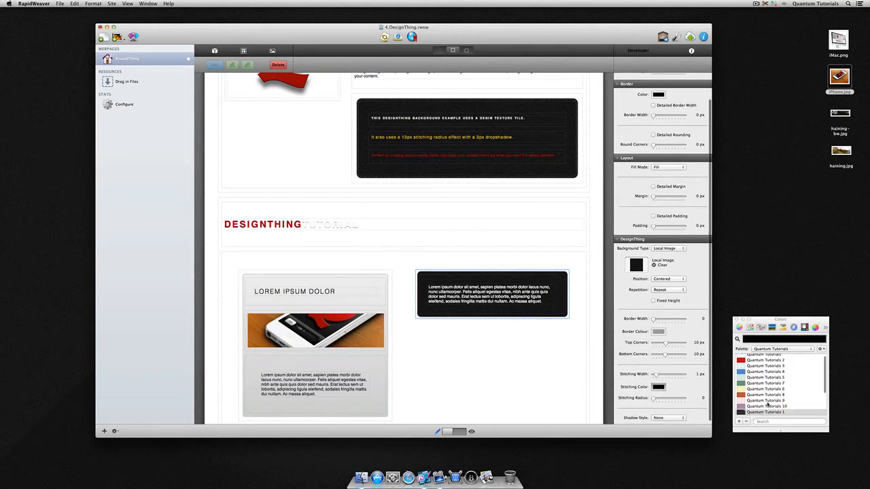
pyautogui.click(766, 406)
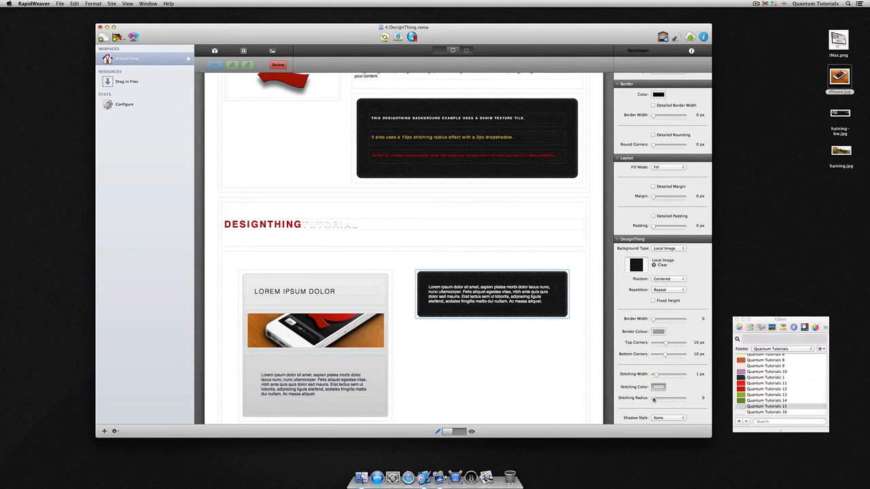
pyautogui.moveTo(655, 400); pyautogui.dragTo(663, 401)
pyautogui.moveTo(662, 401); pyautogui.dragTo(667, 401)
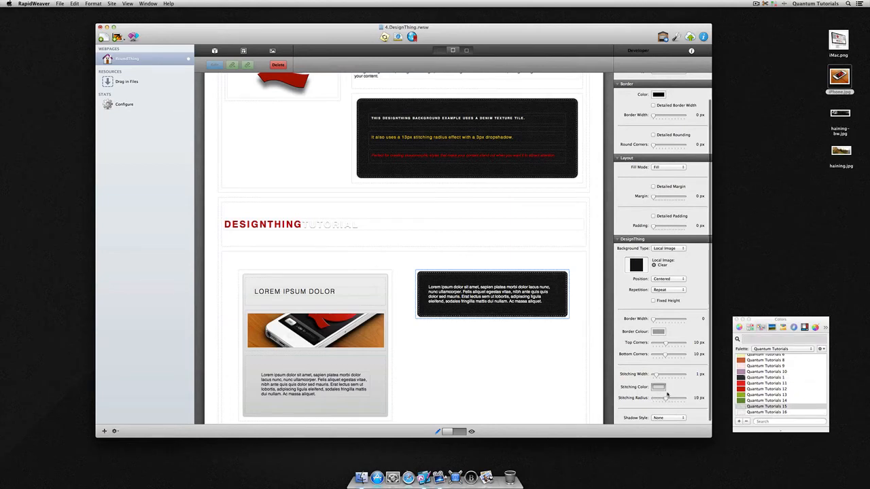
# Step: Apply a drop shadow with a 7 px blur to the denim DesignThing stack and preview the page
pyautogui.scroll(-1, 707, 397)
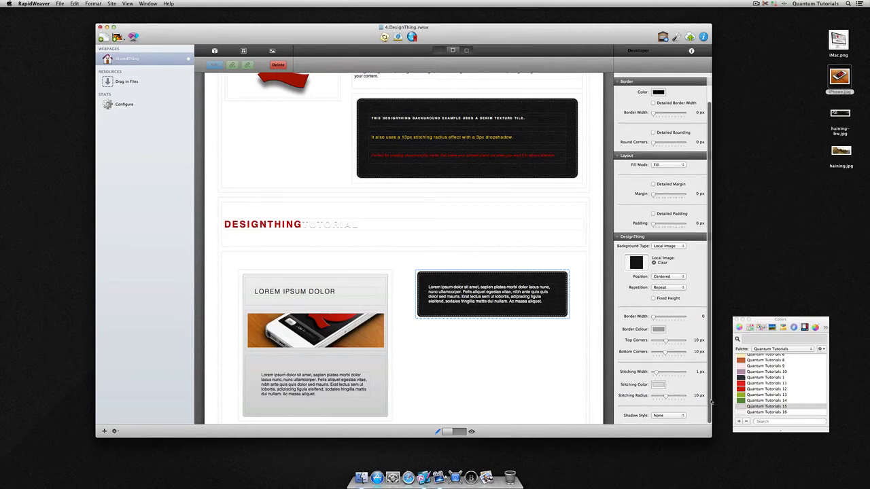
pyautogui.click(682, 415)
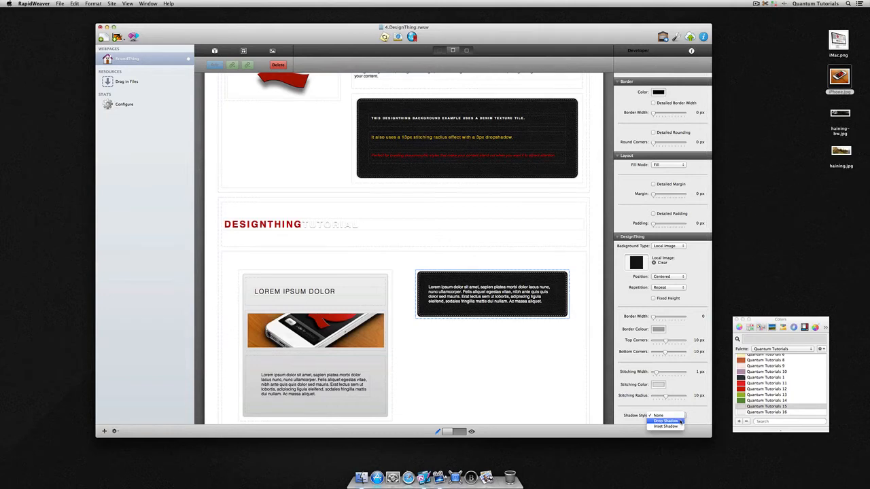
pyautogui.click(681, 422)
pyautogui.scroll(-2, 682, 420)
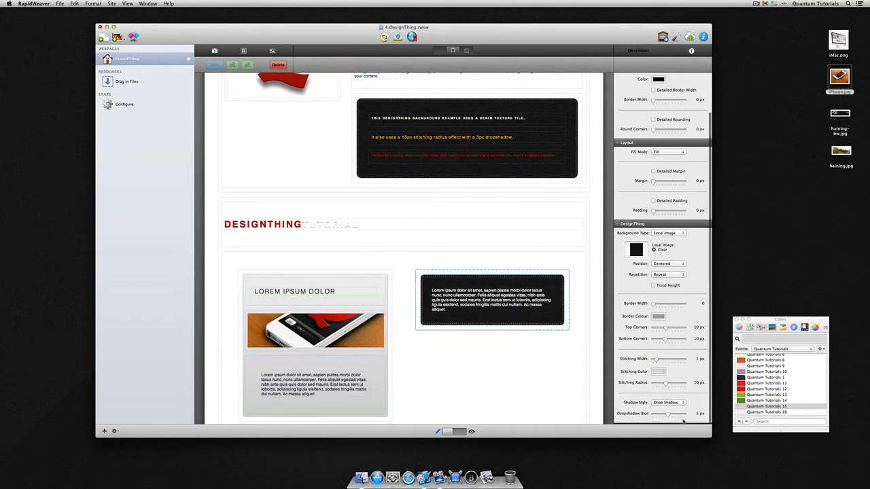
pyautogui.click(676, 418)
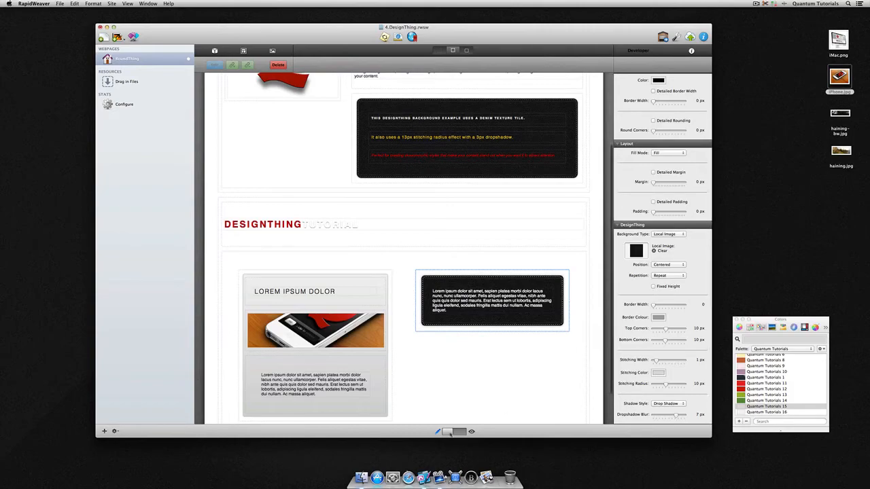
pyautogui.click(472, 431)
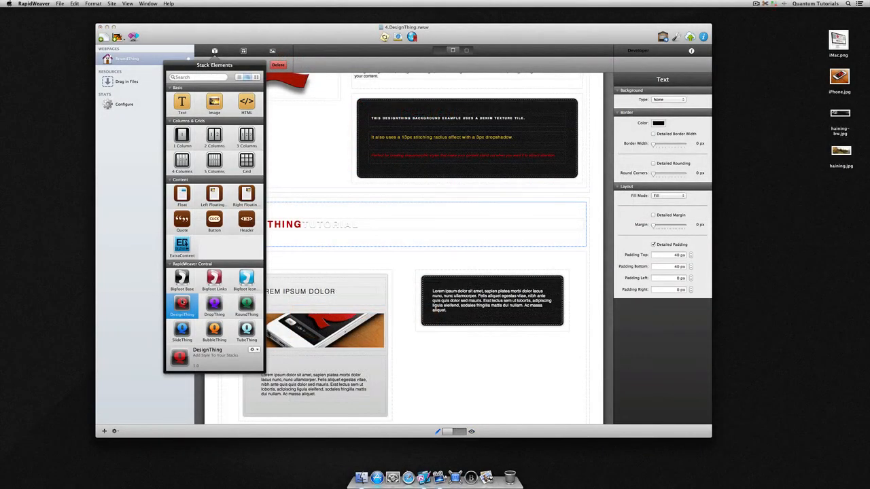
# Step: Add a DesignThing stack between the tutorial heading and the two-column layout, with a fixed width of 750 px
pyautogui.moveTo(241, 297); pyautogui.dragTo(368, 259)
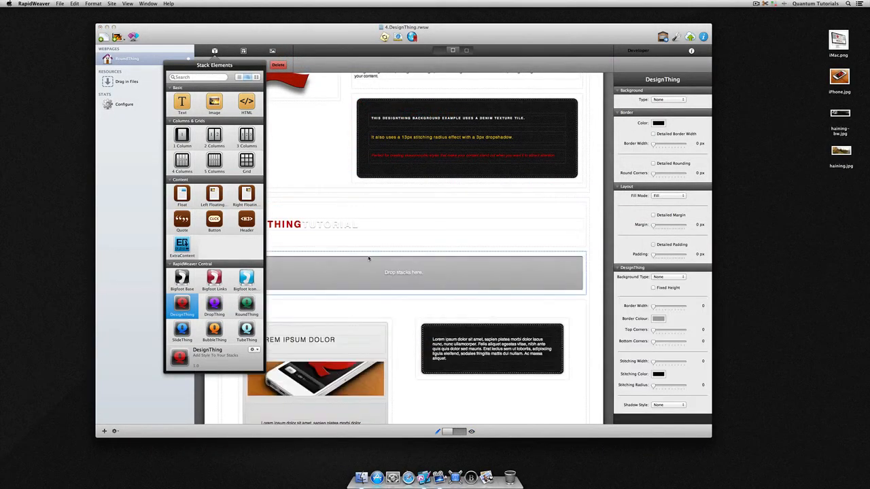
pyautogui.click(673, 196)
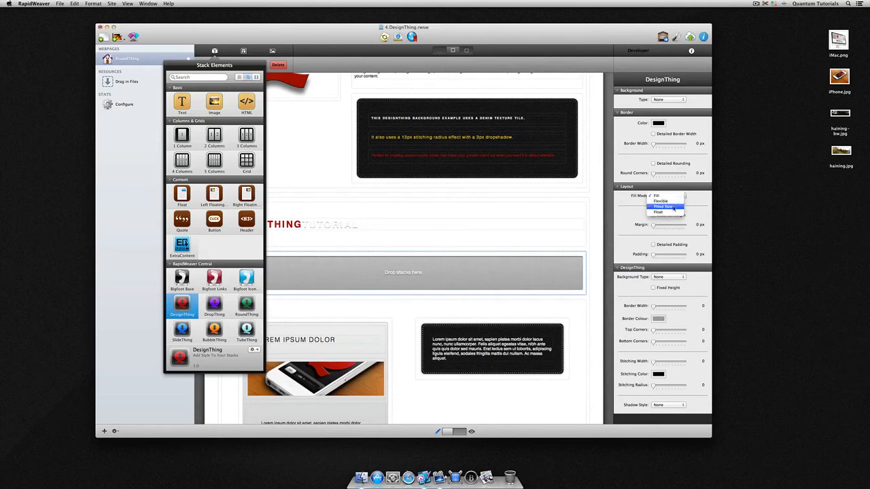
pyautogui.click(673, 207)
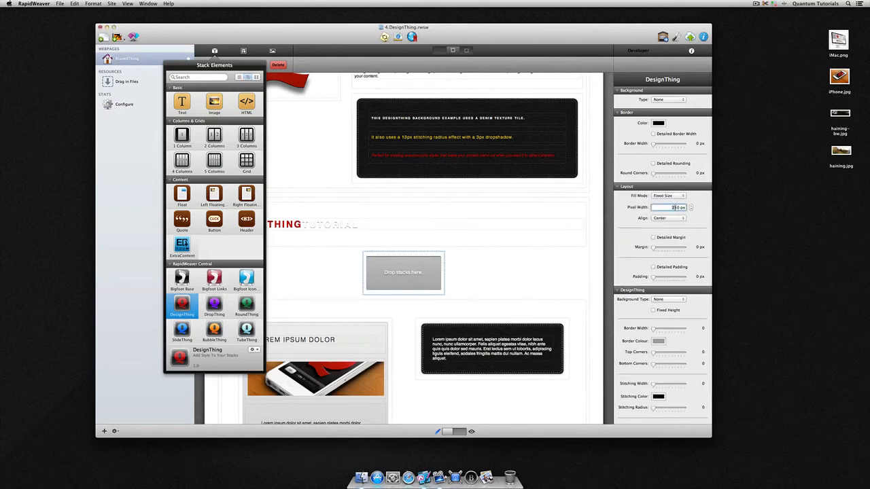
pyautogui.press('Tab')
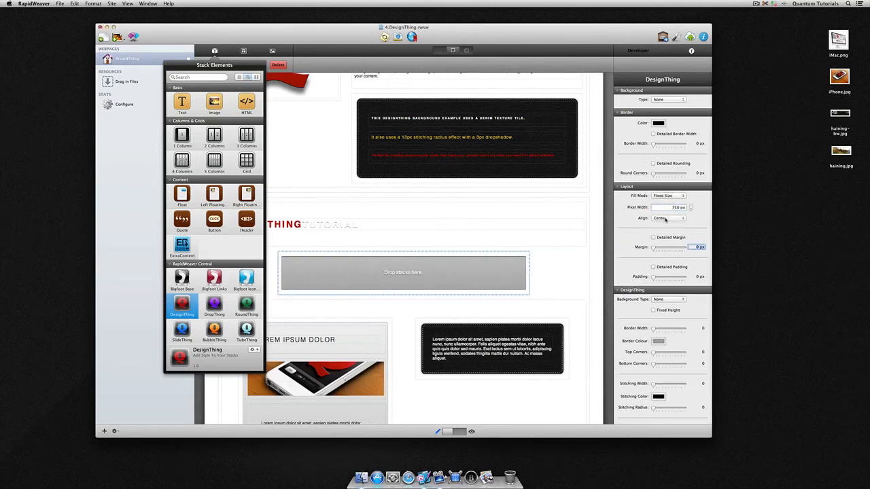
# Step: Set the new wide DesignThing stack's background to the local image haining-bw.jpg from the desktop
pyautogui.click(682, 300)
pyautogui.click(684, 322)
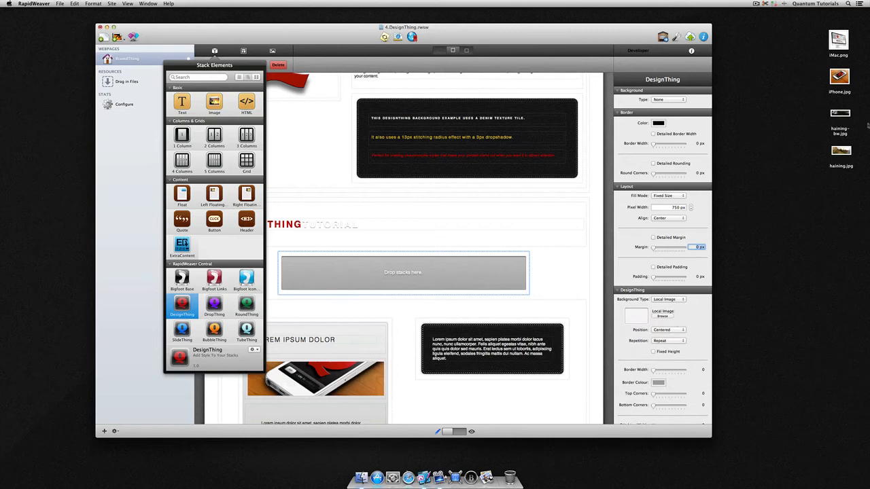
pyautogui.moveTo(840, 112); pyautogui.dragTo(638, 316)
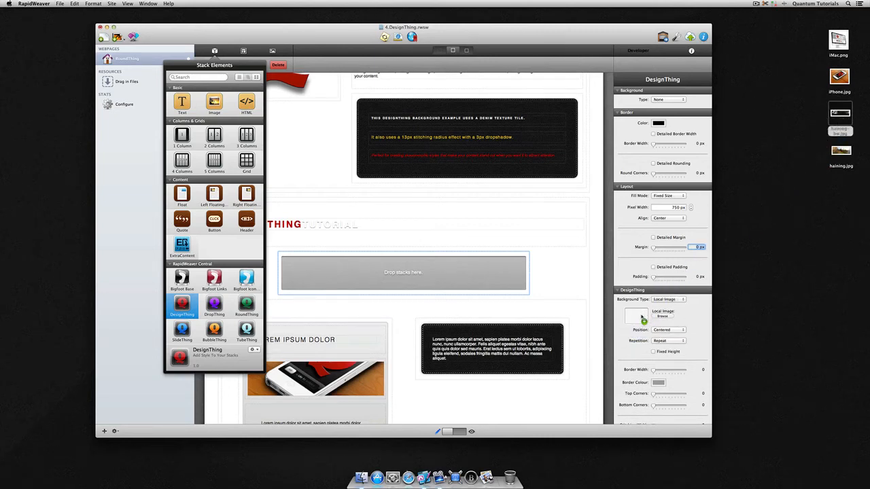
# Step: Enable a fixed height for the wide image-background stack and set it to 200 px
pyautogui.click(653, 352)
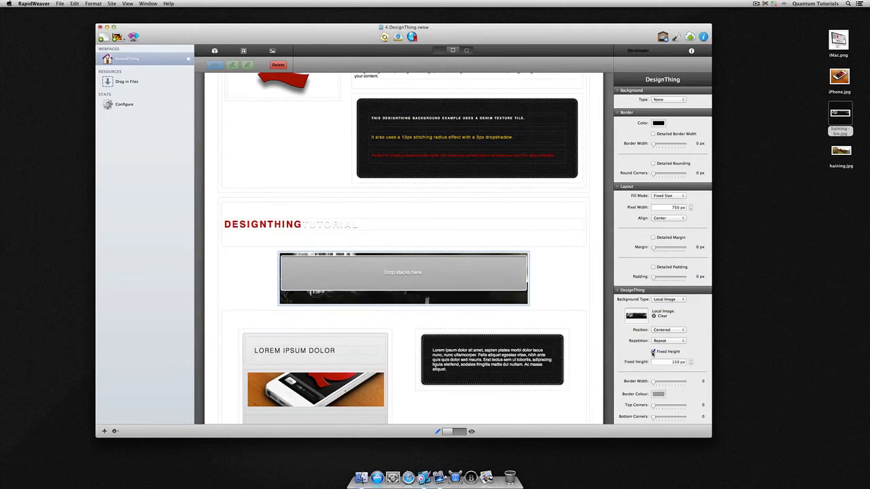
pyautogui.click(675, 361)
pyautogui.write('200')
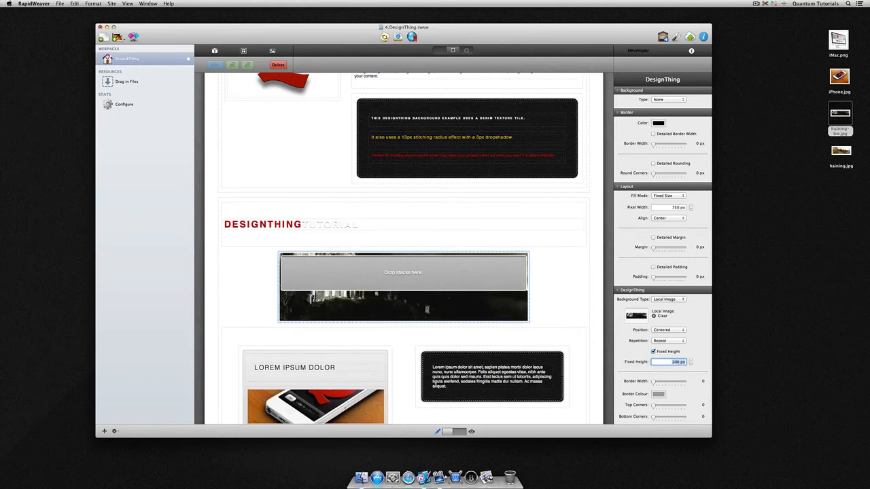
pyautogui.click(685, 363)
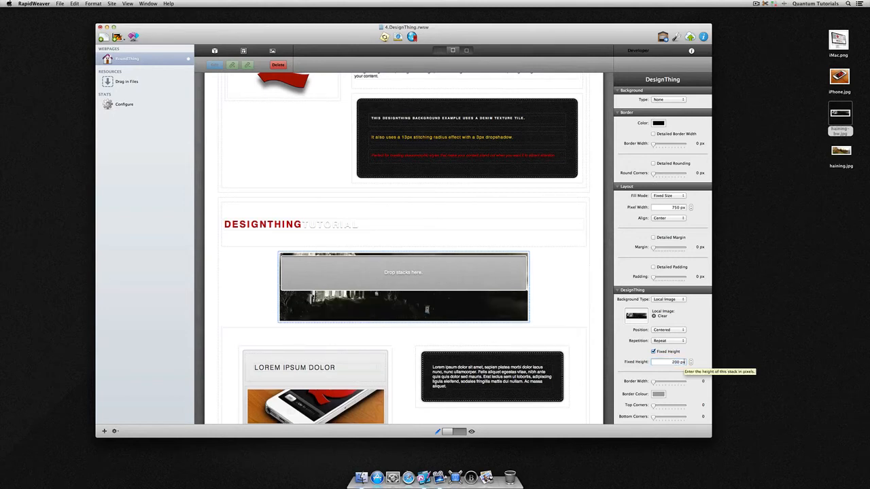
# Step: Round the wide banner stack's top and bottom corners to 5 px and apply a drop shadow with a 3 px blur
pyautogui.scroll(-3, 668, 386)
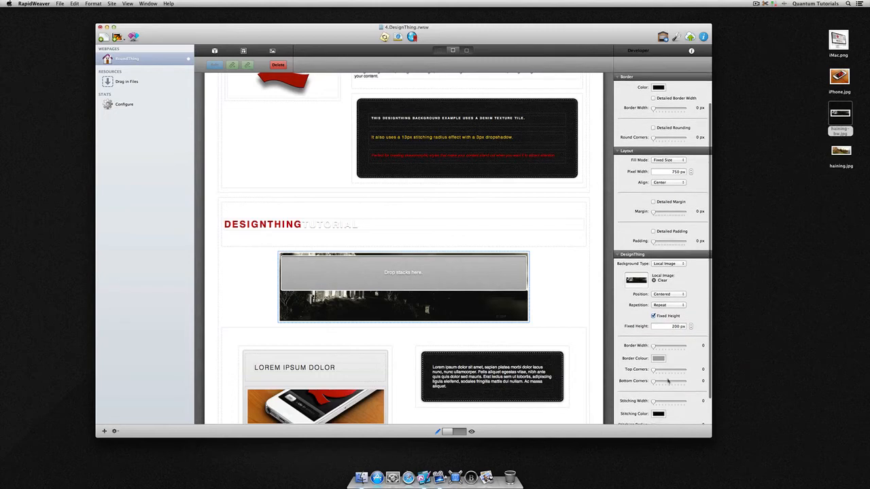
pyautogui.moveTo(662, 372); pyautogui.dragTo(661, 384)
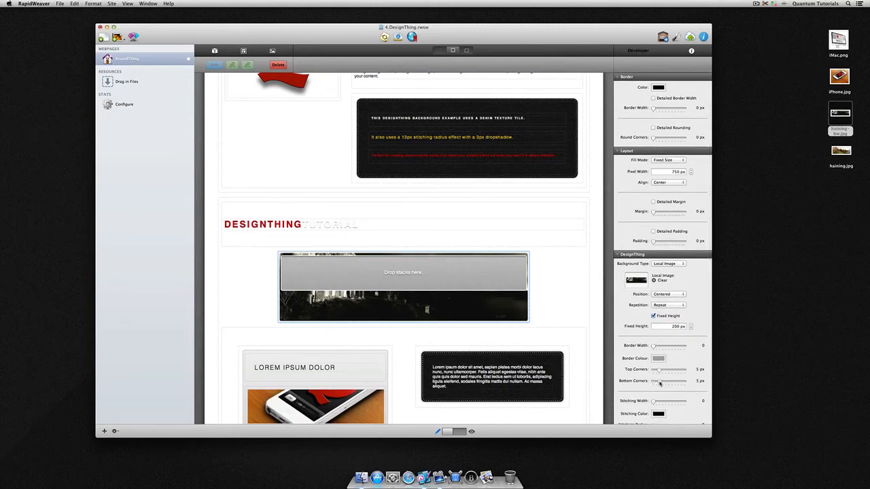
pyautogui.scroll(-3, 681, 386)
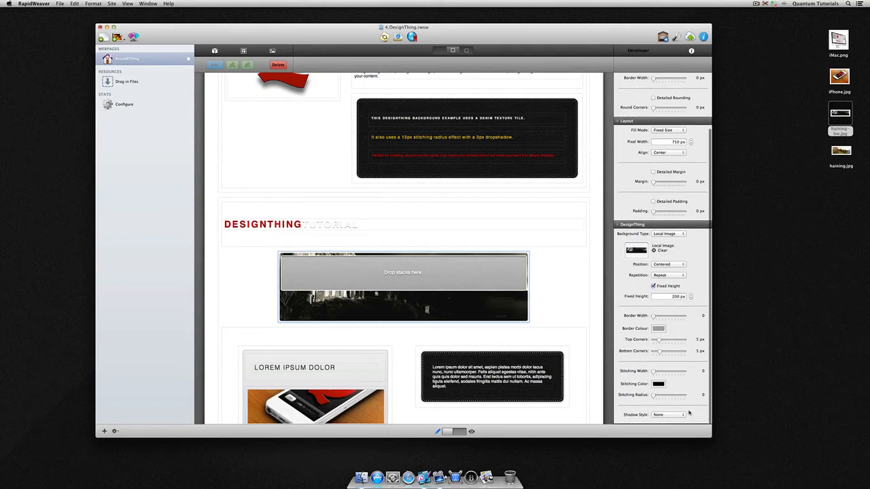
pyautogui.click(680, 415)
pyautogui.click(678, 421)
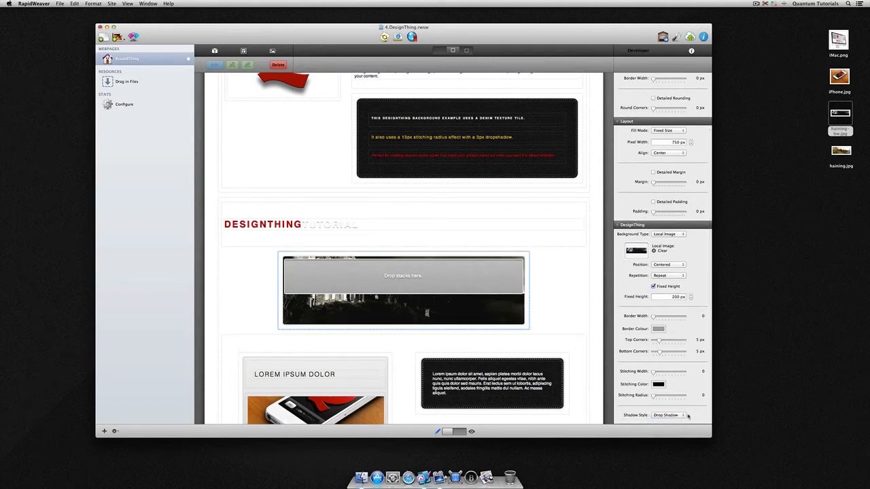
pyautogui.scroll(-2, 680, 408)
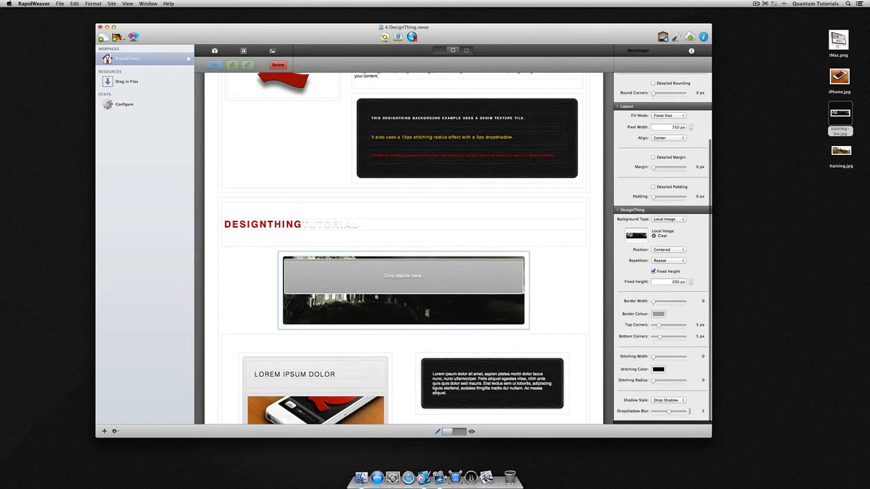
pyautogui.click(663, 417)
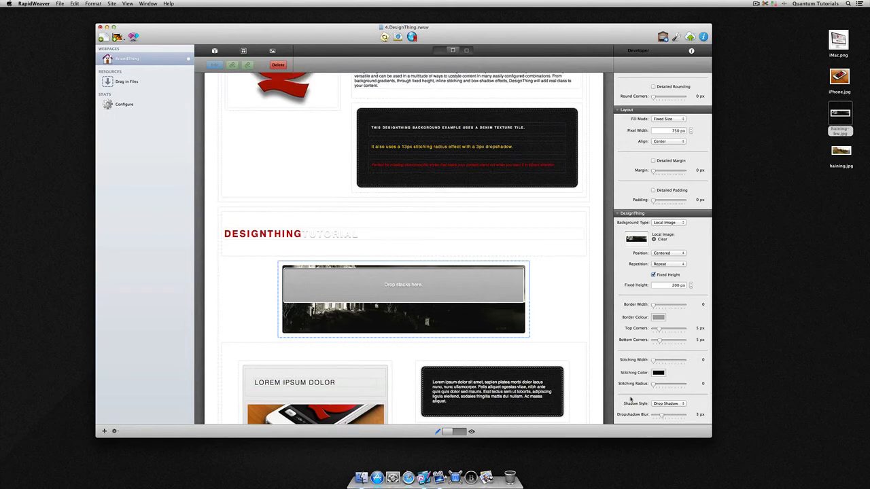
# Step: Add a Text stack inside the wide image banner and replace its placeholder text with "The Haining"
pyautogui.click(214, 52)
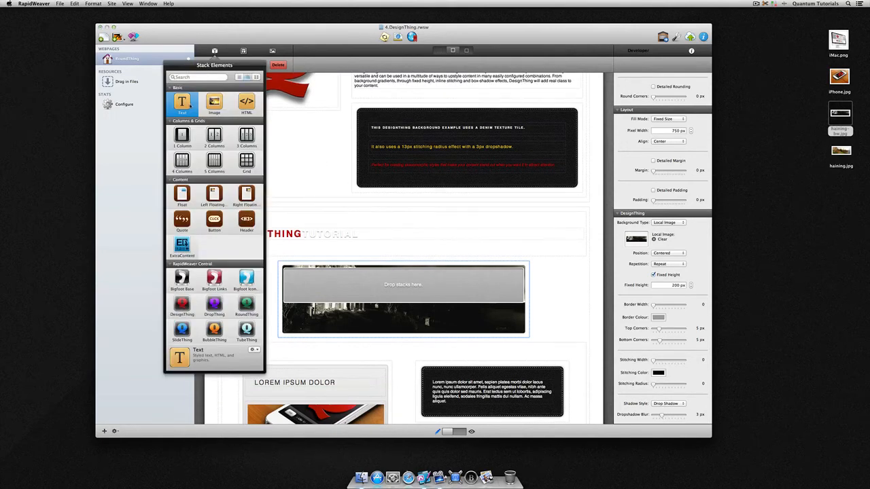
pyautogui.moveTo(183, 104); pyautogui.dragTo(286, 256)
pyautogui.doubleClick(318, 278)
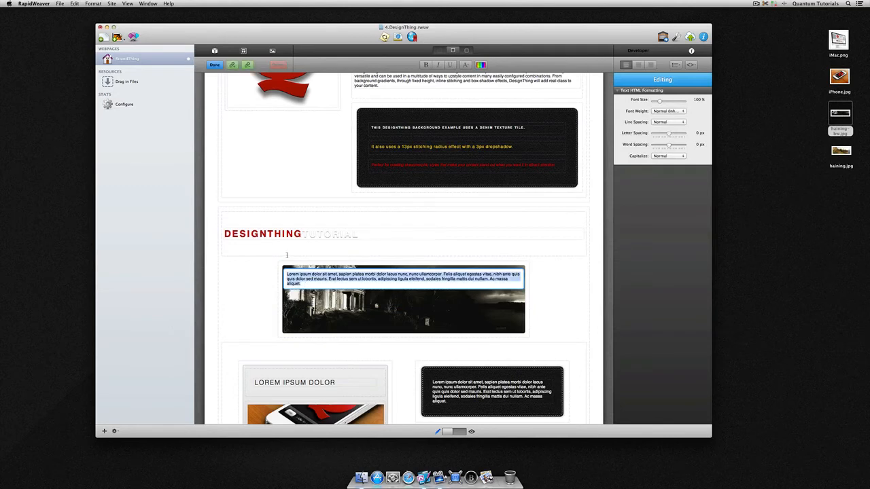
pyautogui.write('The Haining')
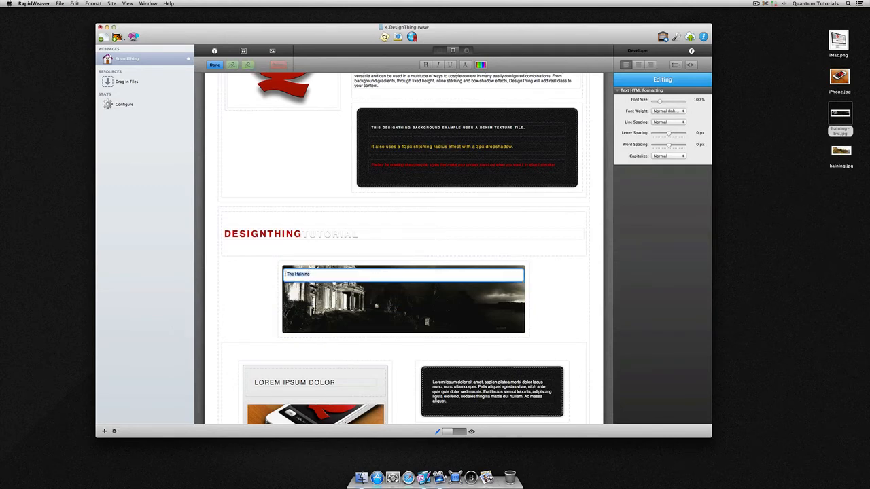
# Step: Format the banner title with 300% font size, Black weight, 2 px letter spacing and uppercase capitalization
pyautogui.click(686, 101)
pyautogui.click(682, 111)
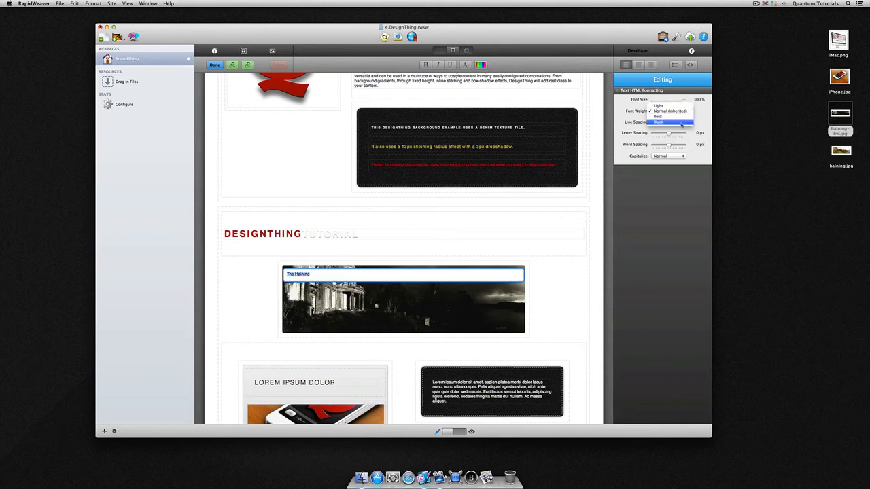
pyautogui.click(682, 122)
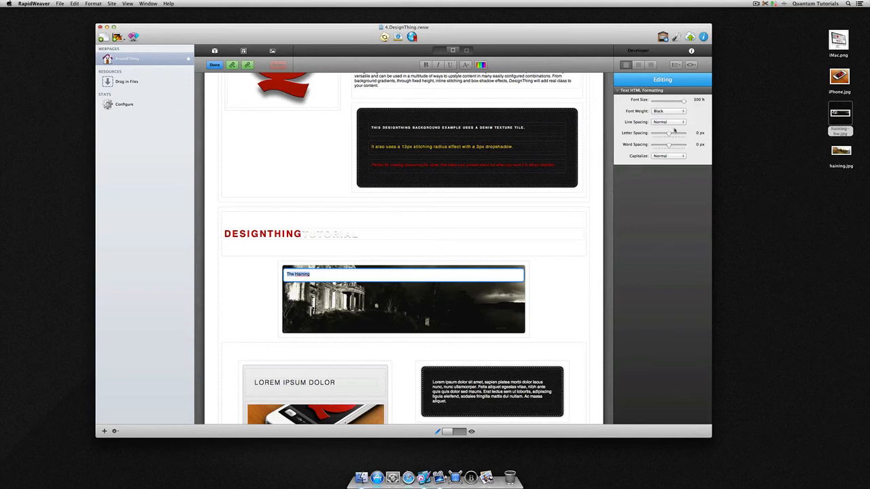
pyautogui.moveTo(669, 134); pyautogui.dragTo(672, 134)
pyautogui.click(669, 156)
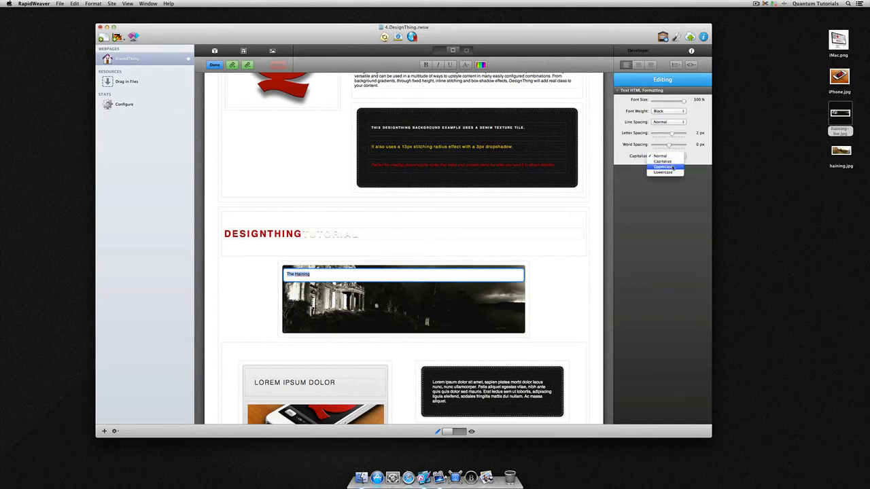
pyautogui.click(674, 168)
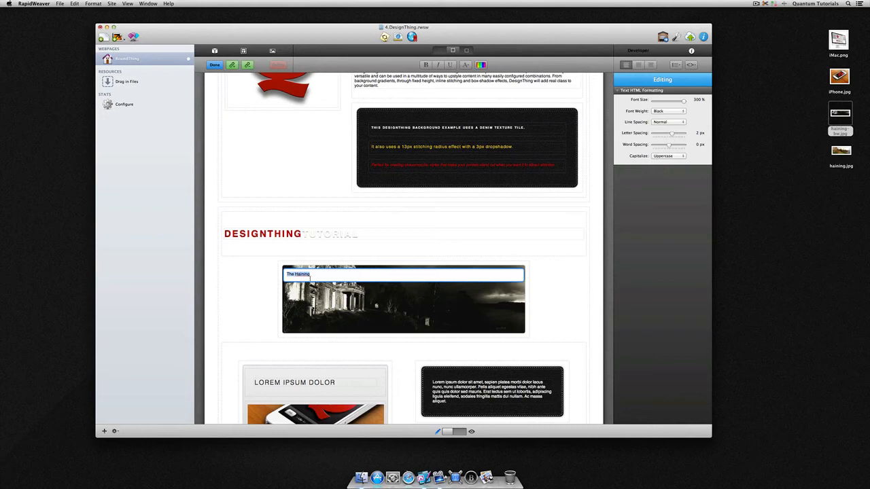
# Step: Colour the banner title text white and finish editing it
pyautogui.press('super+shift+c')
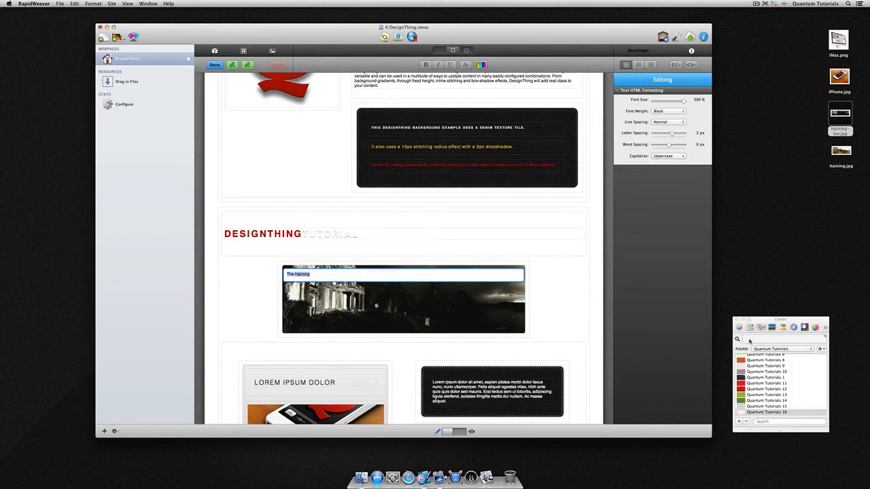
pyautogui.click(738, 338)
pyautogui.click(295, 293)
pyautogui.press('Escape')
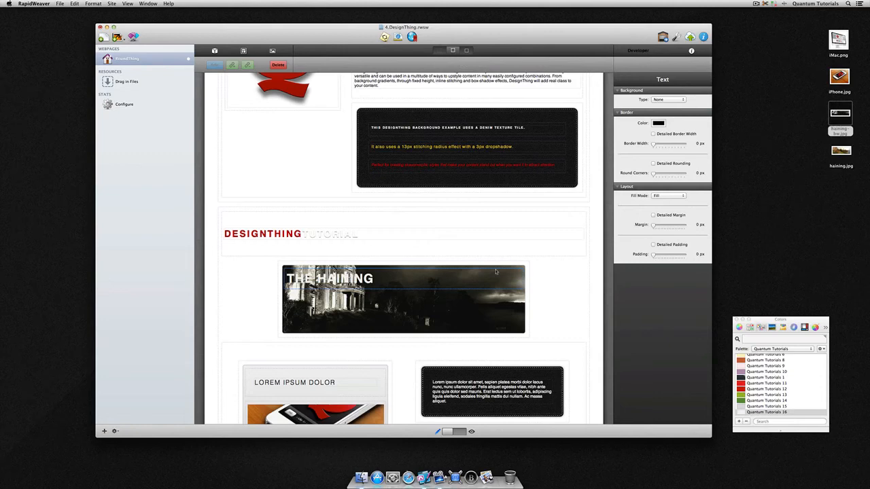
# Step: Enable detailed padding and margin for the banner title, setting its top padding and top margin to 10 px each
pyautogui.click(654, 244)
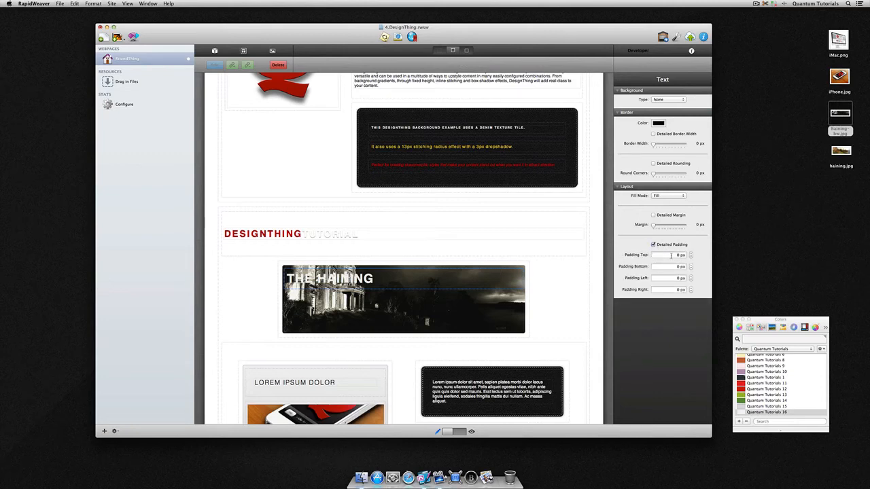
pyautogui.click(672, 256)
pyautogui.click(654, 216)
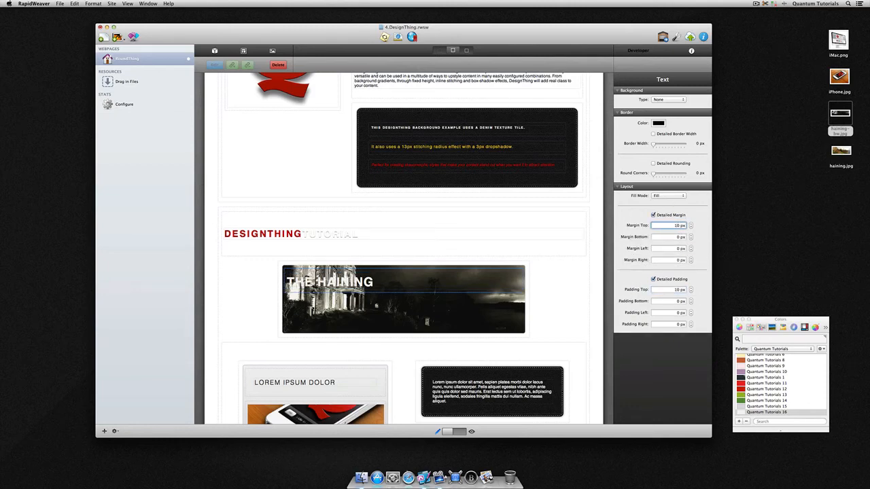
pyautogui.press('Tab')
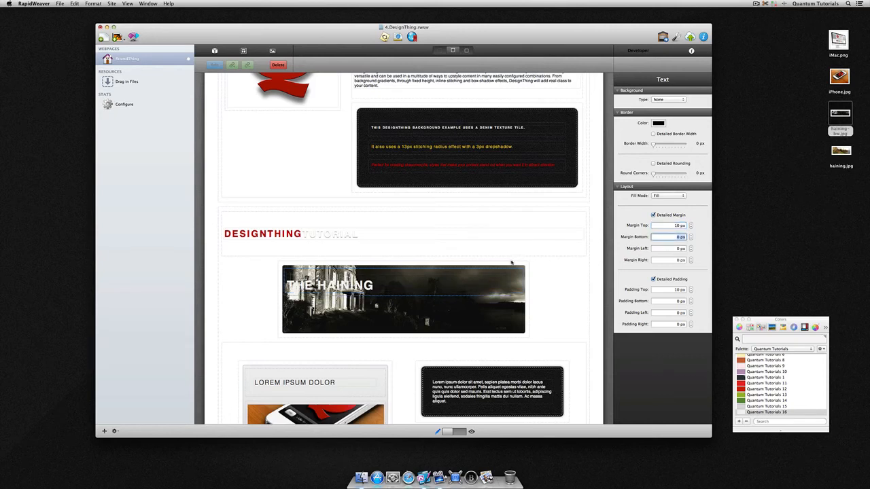
# Step: Give the banner title a fixed width of 300 px and align it to the right of the banner
pyautogui.click(668, 197)
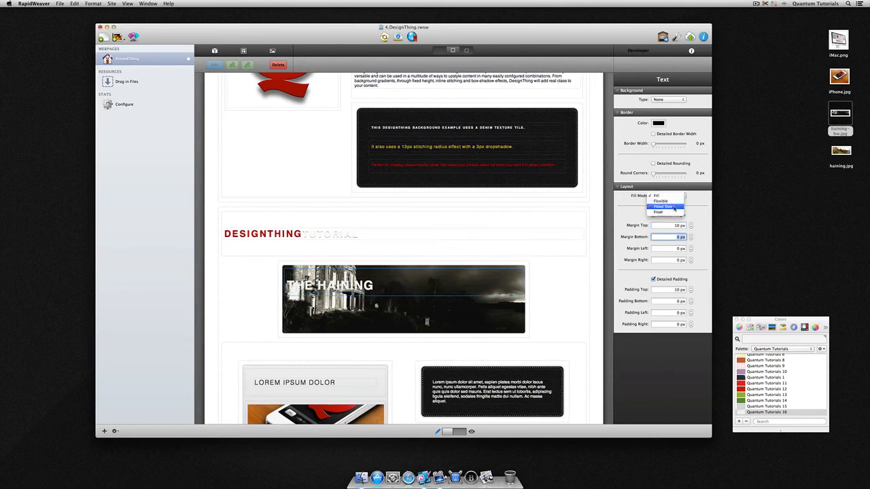
pyautogui.click(675, 208)
pyautogui.click(674, 207)
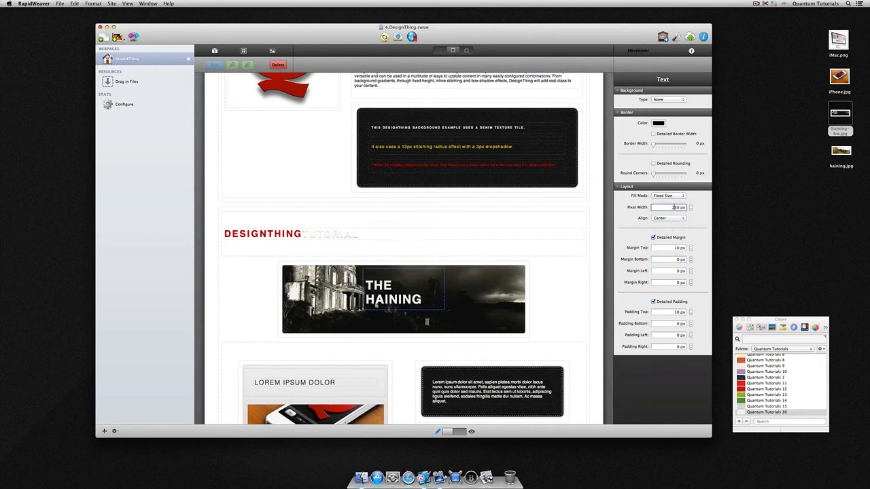
pyautogui.doubleClick(675, 208)
pyautogui.write('300')
pyautogui.press('Return')
pyautogui.click(673, 218)
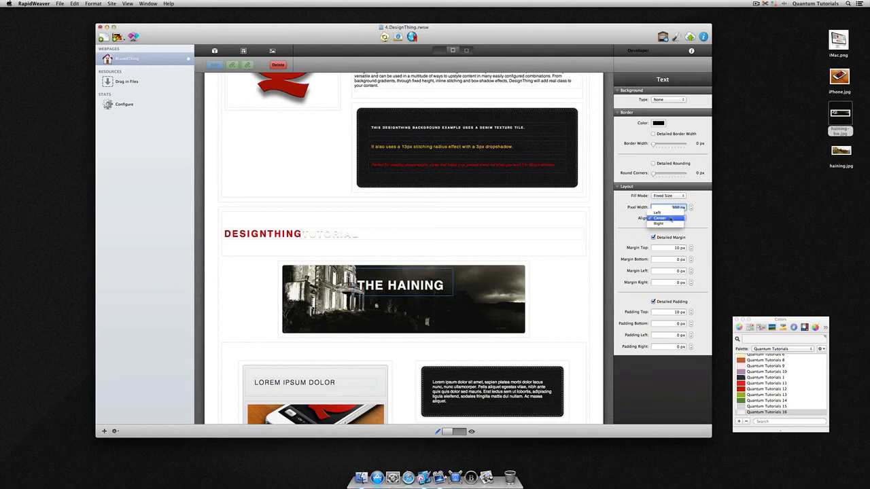
pyautogui.click(672, 224)
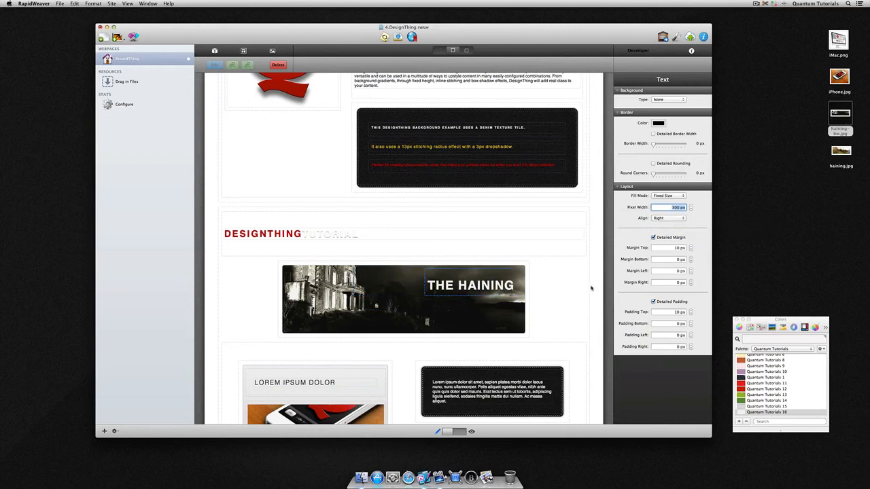
# Step: Add a second Text stack inside the banner, directly beneath the title "The Haining"
pyautogui.scroll(-2, 592, 289)
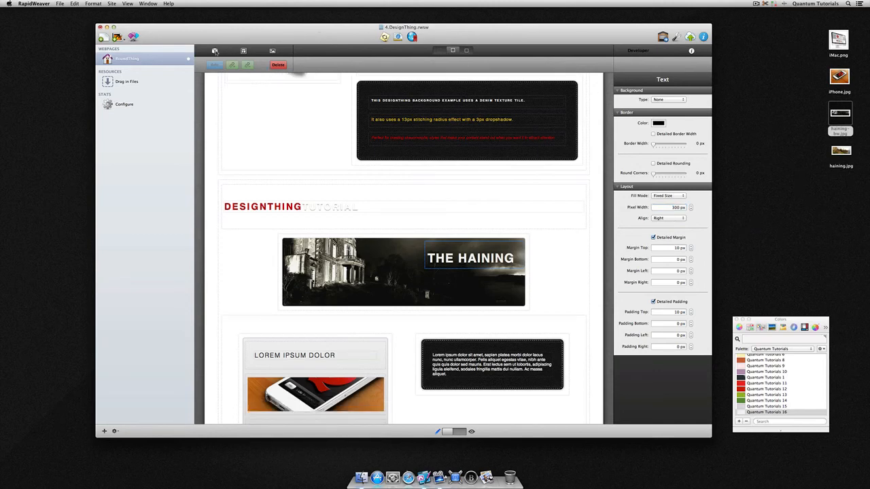
pyautogui.click(215, 51)
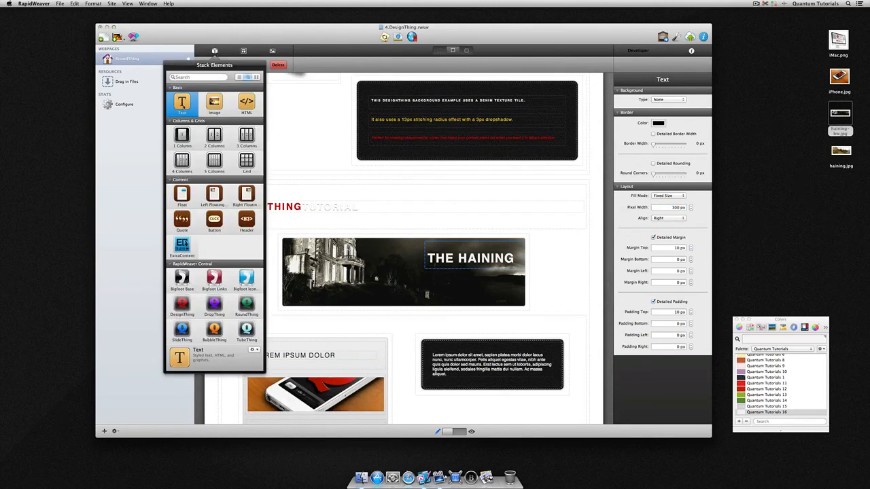
pyautogui.moveTo(182, 104); pyautogui.dragTo(472, 268)
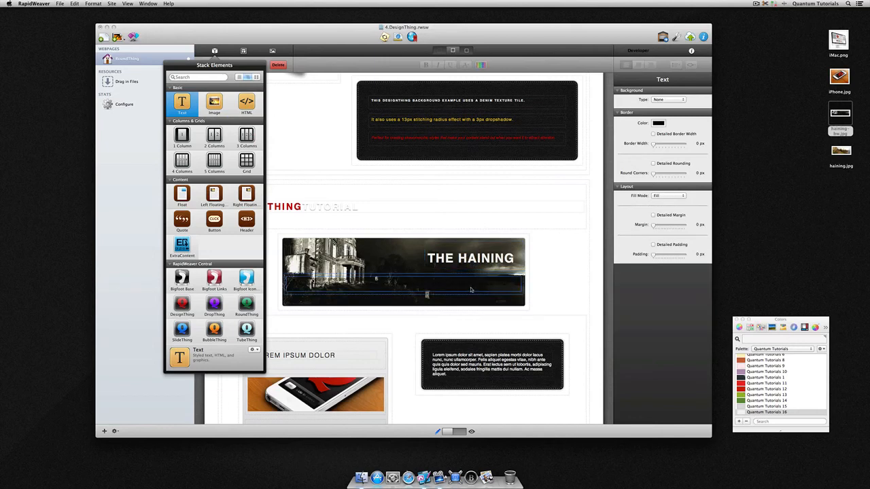
# Step: Colour the new text with the red swatch Quantum Tutorials 12 and replace it with "Poetry Of The Damned"
pyautogui.doubleClick(449, 285)
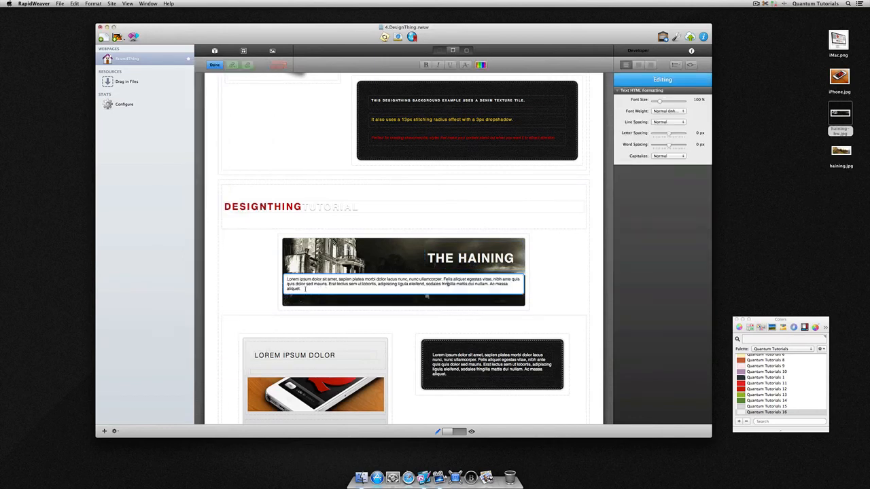
pyautogui.press('super+a')
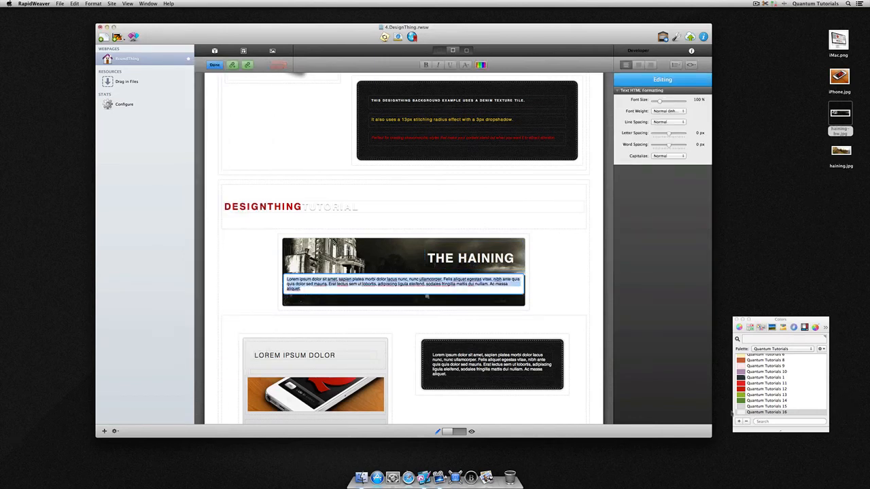
pyautogui.click(746, 389)
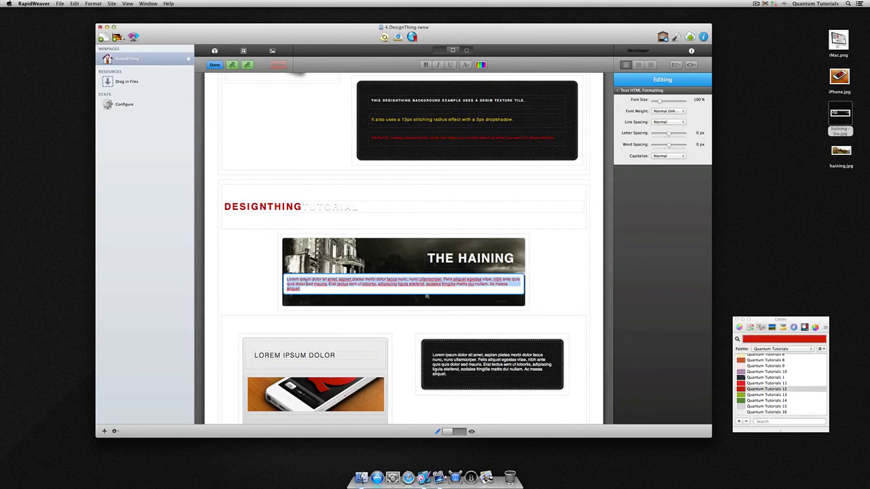
pyautogui.write('Poi')
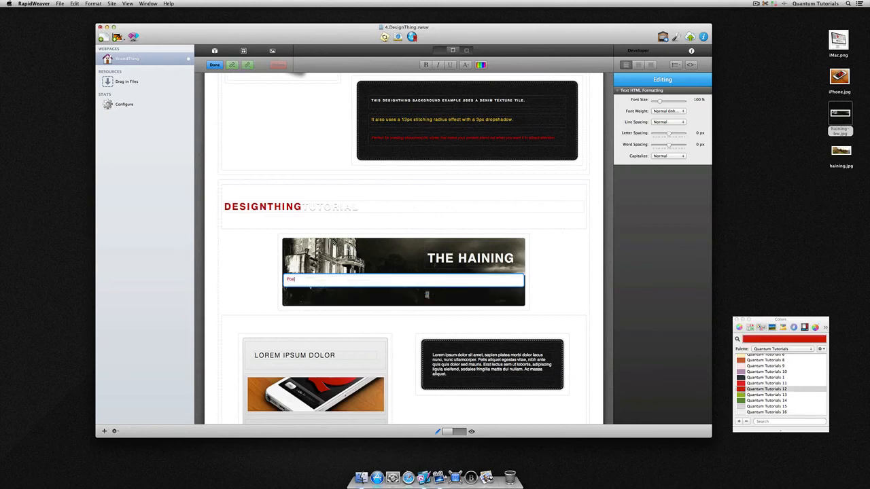
pyautogui.write('try Of The Damned')
pyautogui.press('Escape')
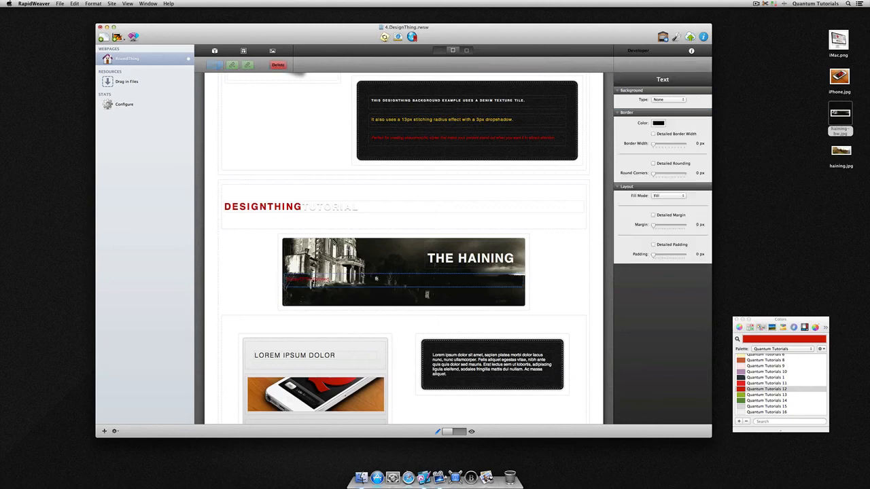
# Step: Set the banner subtitle's fill mode to Fixed Size and its stack alignment to Right
pyautogui.click(669, 195)
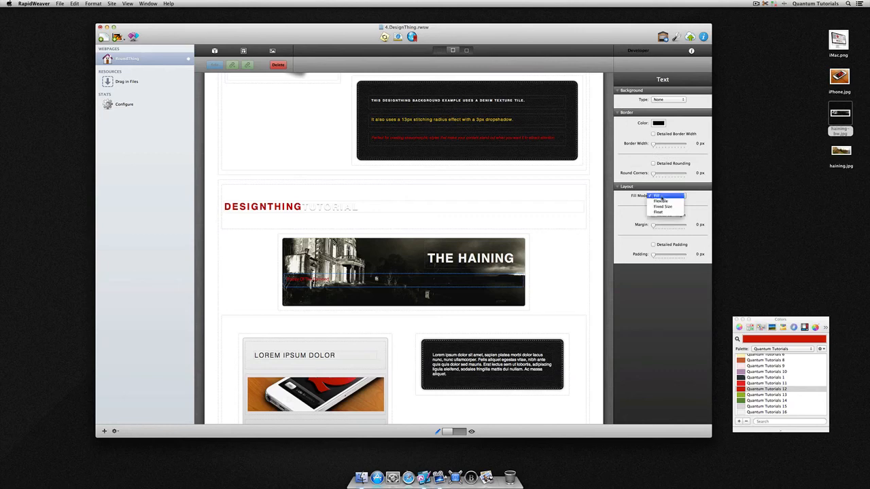
pyautogui.click(664, 206)
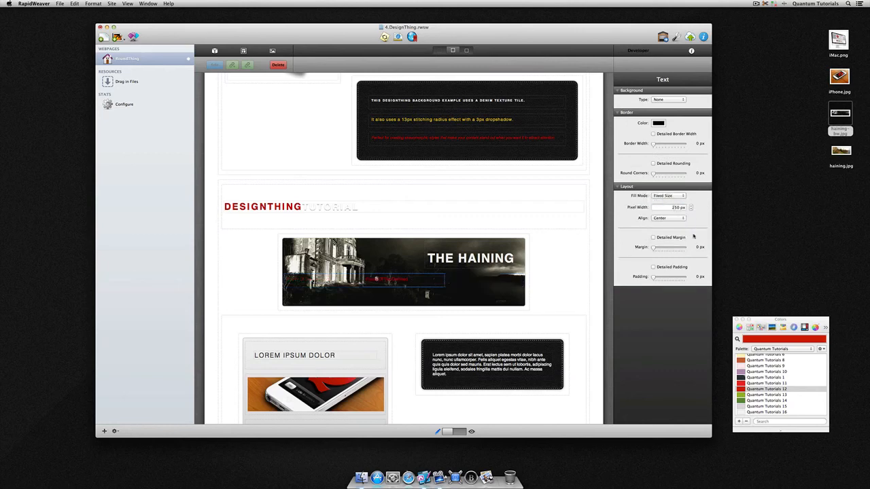
pyautogui.click(681, 218)
pyautogui.click(678, 224)
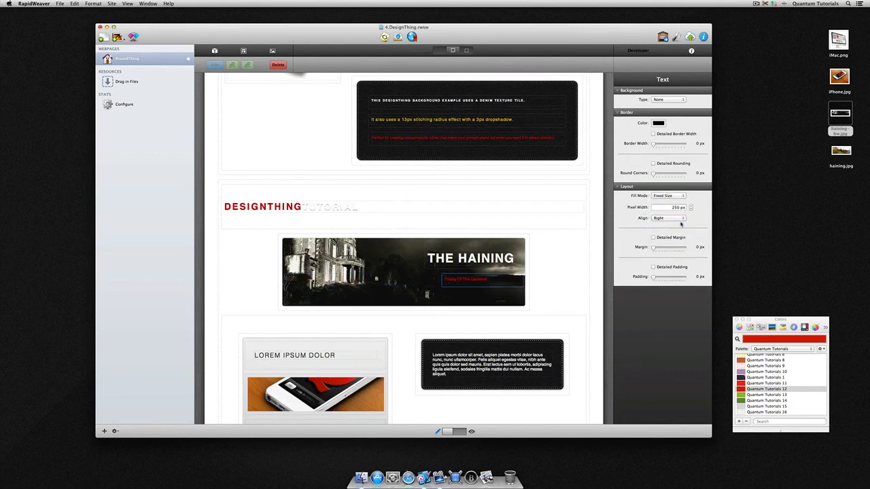
# Step: Right-align the subtitle text "Poetry Of The Damned" within its own stack and finish editing
pyautogui.doubleClick(493, 280)
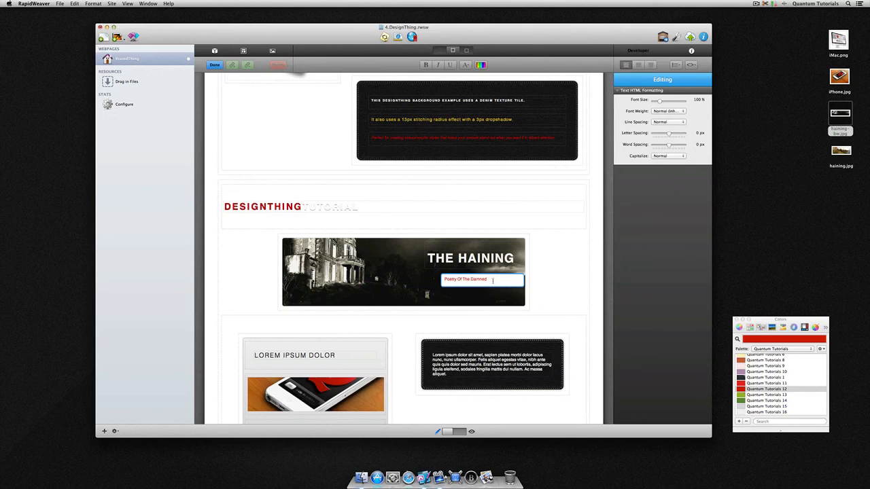
pyautogui.click(651, 64)
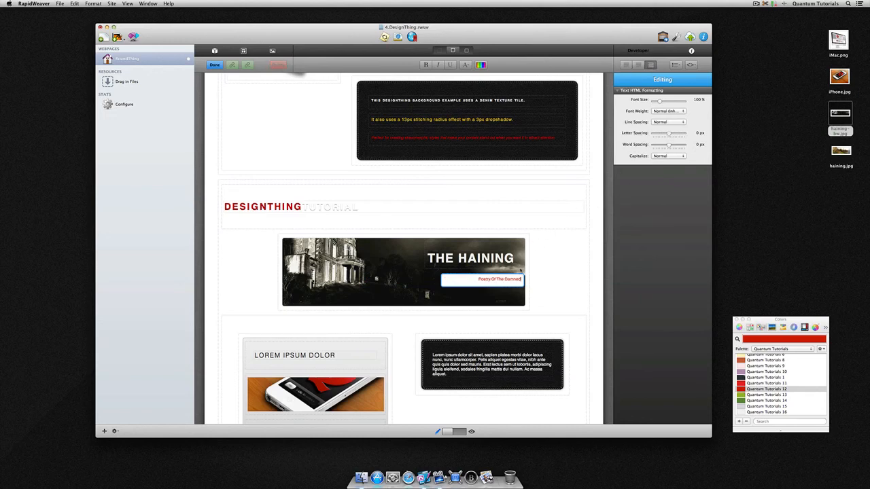
pyautogui.click(519, 274)
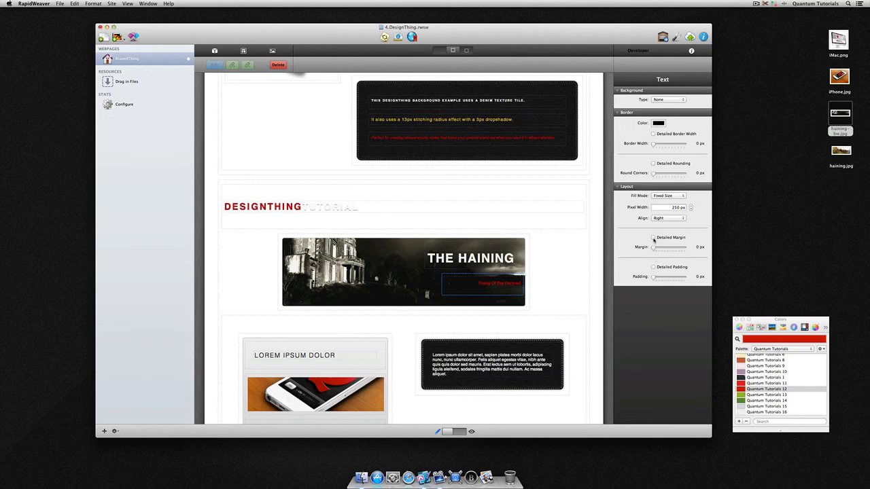
# Step: Enable detailed margin for the subtitle, set its right margin to 3 px, and switch the page to preview
pyautogui.click(654, 237)
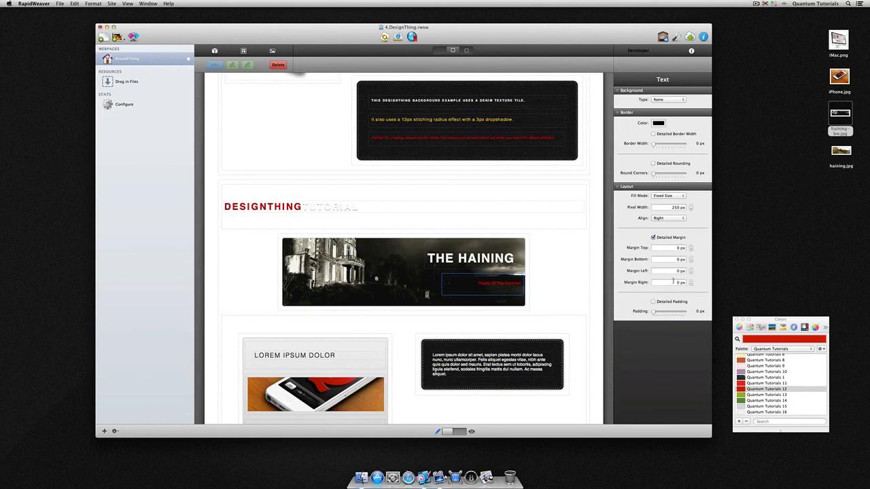
pyautogui.click(678, 282)
pyautogui.write('3')
pyautogui.press('Return')
pyautogui.moveTo(446, 432); pyautogui.dragTo(467, 433)
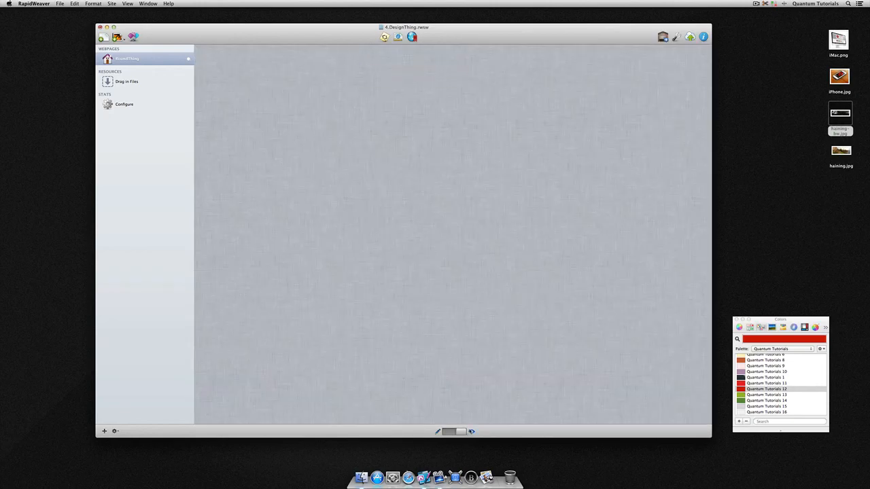